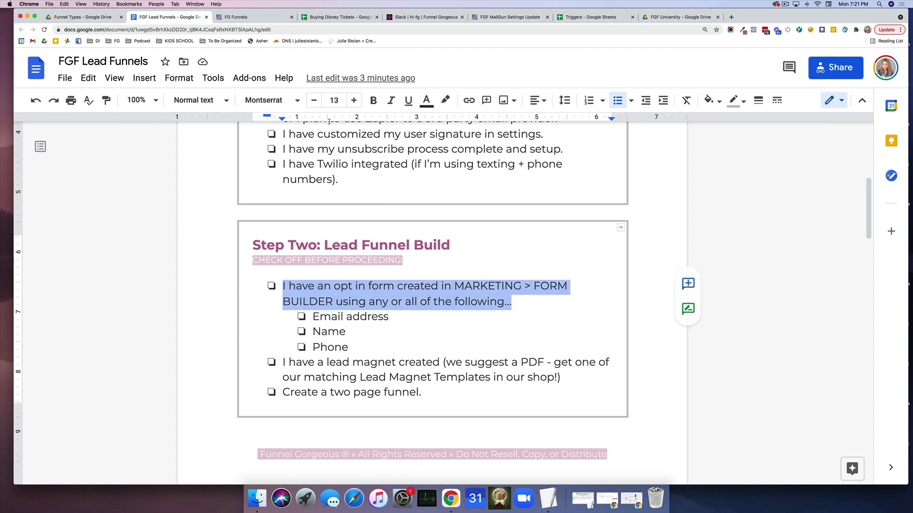
Step: From Marketing's form list in FG Funnels, create a new blank form, Form 9
{"action": "left_click", "coordinate": [247, 18]}
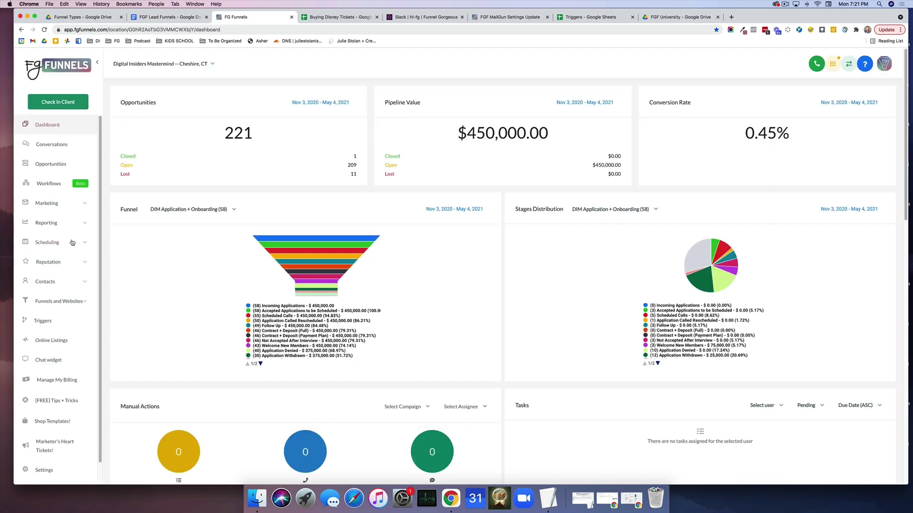
{"action": "left_click", "coordinate": [56, 205]}
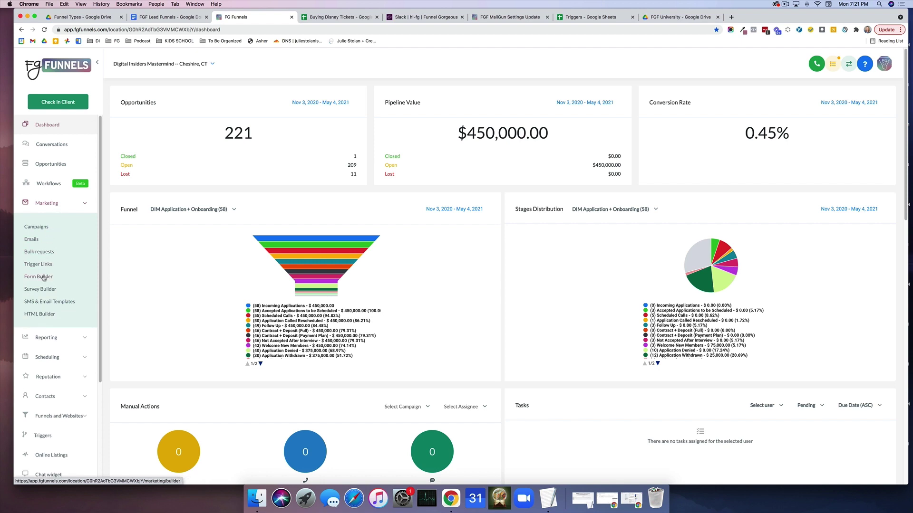
{"action": "left_click", "coordinate": [39, 276]}
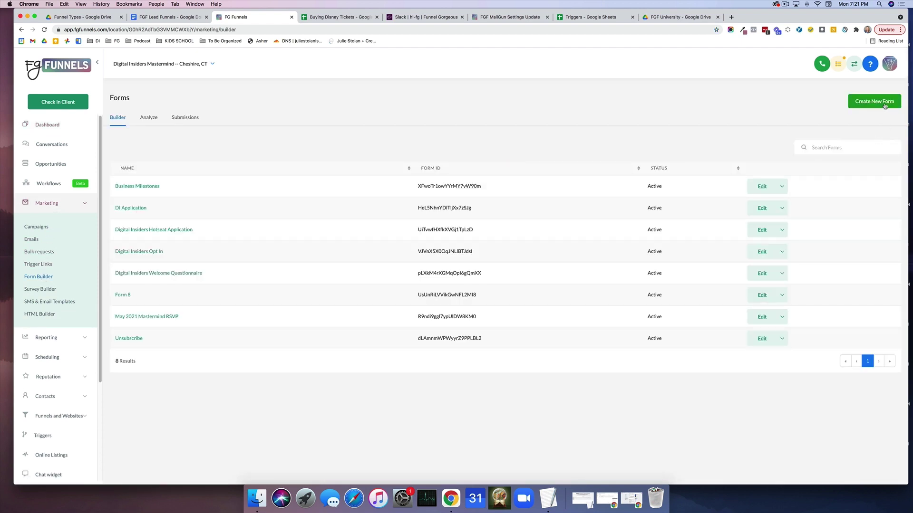
{"action": "left_click", "coordinate": [885, 106]}
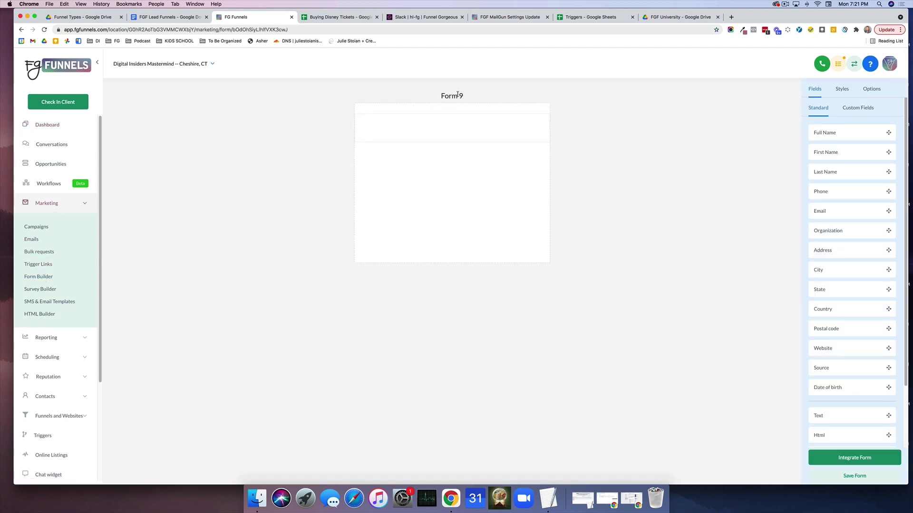
{"action": "left_click_drag", "start_coordinate": [469, 96], "coordinate": [431, 97]}
Step: Add First Name, Email and Button fields to Form 9
{"action": "left_click_drag", "start_coordinate": [834, 152], "coordinate": [450, 137]}
{"action": "left_click_drag", "start_coordinate": [850, 211], "coordinate": [472, 173]}
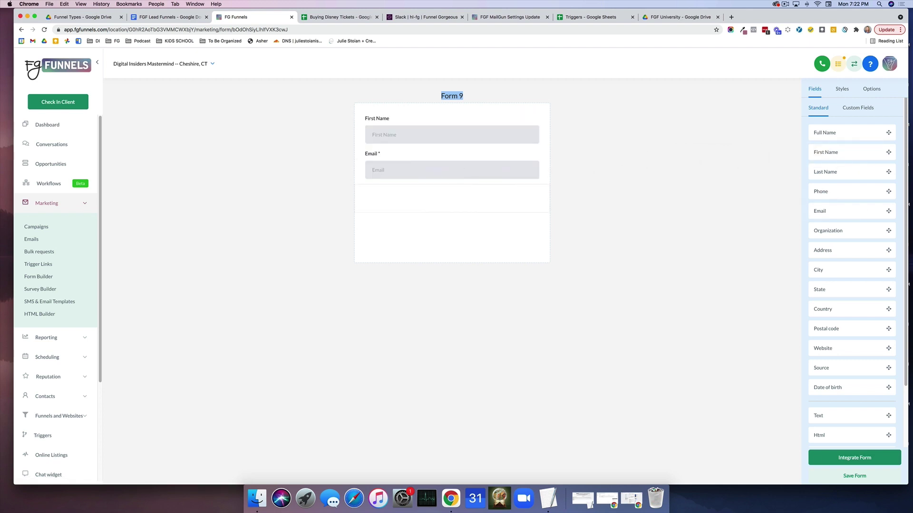
{"action": "scroll", "coordinate": [821, 248], "scroll_direction": "down", "scroll_amount": 3}
{"action": "left_click_drag", "start_coordinate": [821, 421], "coordinate": [402, 194]}
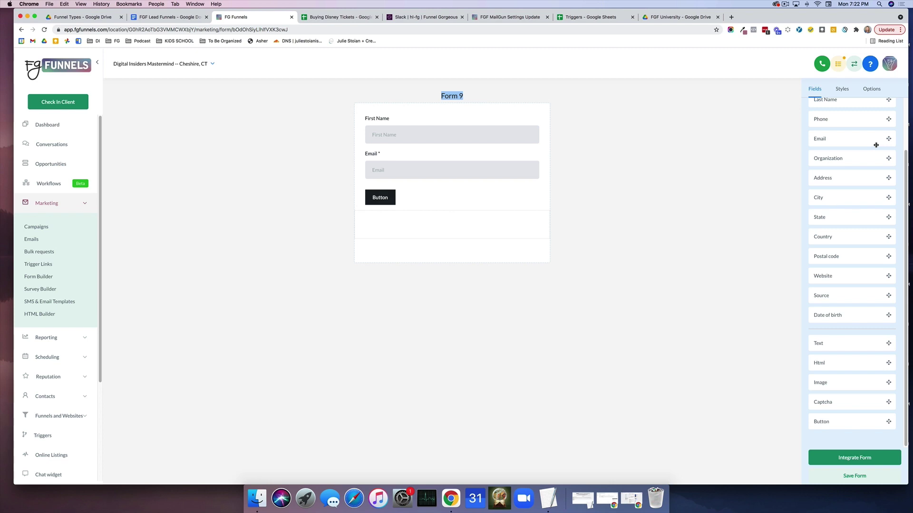
Step: In the form's Styles, try hiding labels and a dark red background
{"action": "left_click", "coordinate": [842, 89]}
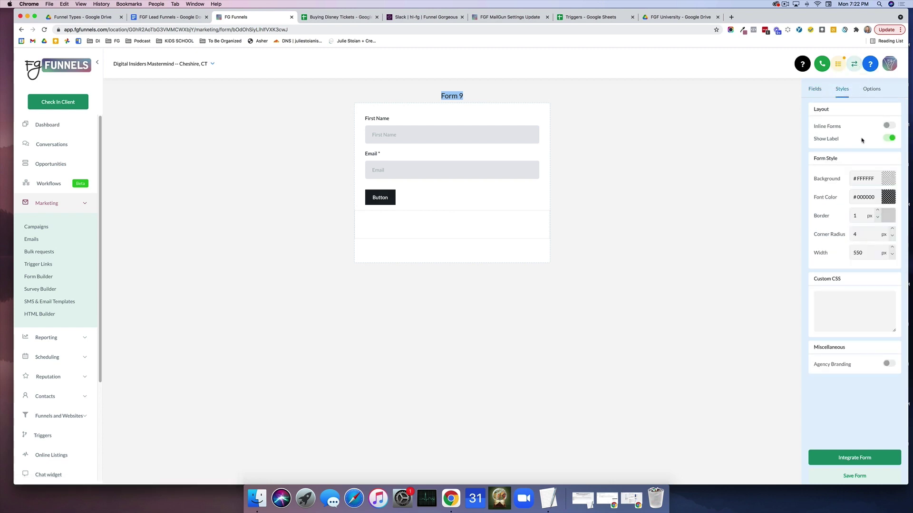
{"action": "left_click", "coordinate": [887, 138]}
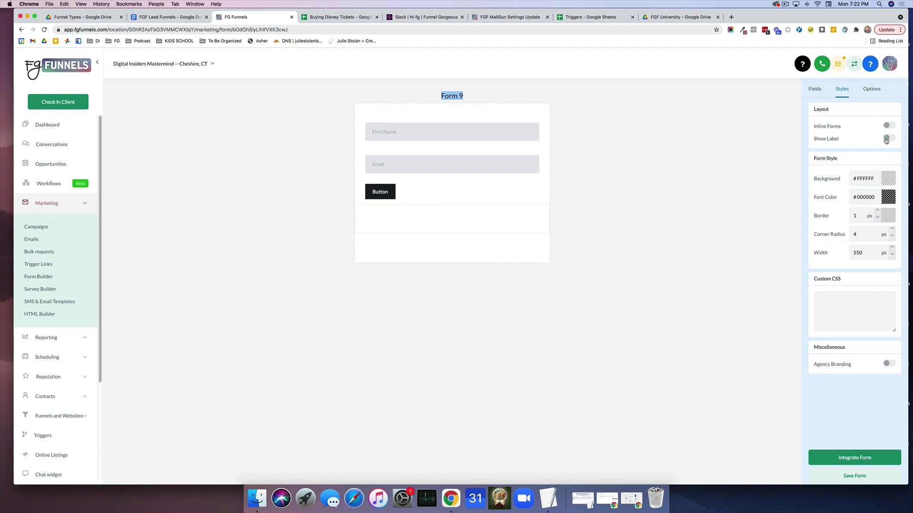
{"action": "left_click", "coordinate": [885, 183]}
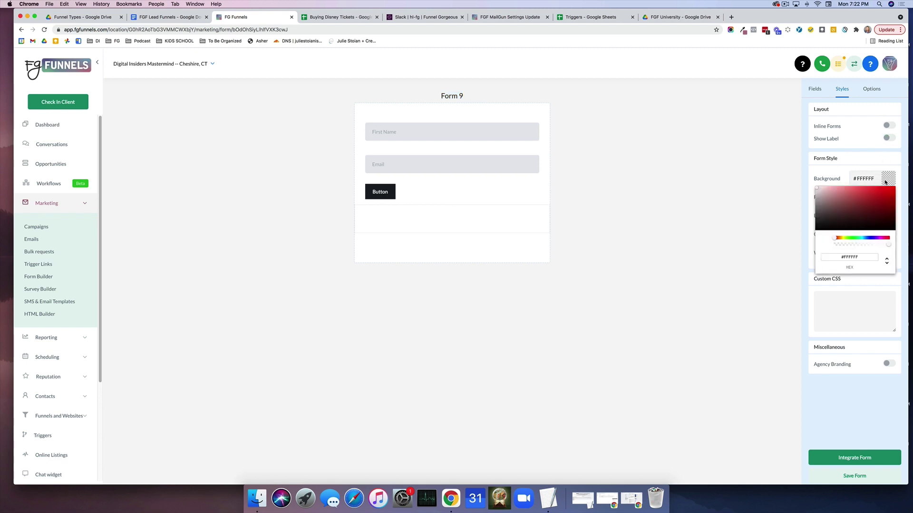
{"action": "left_click_drag", "start_coordinate": [846, 221], "coordinate": [869, 211]}
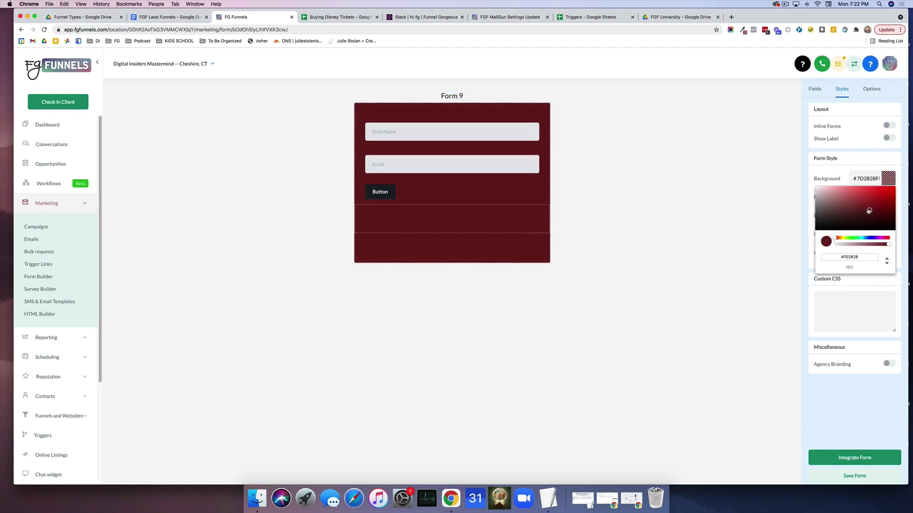
{"action": "left_click", "coordinate": [879, 181]}
Step: Open the font colour picker and switch its value between RGBA and hex
{"action": "left_click", "coordinate": [892, 197]}
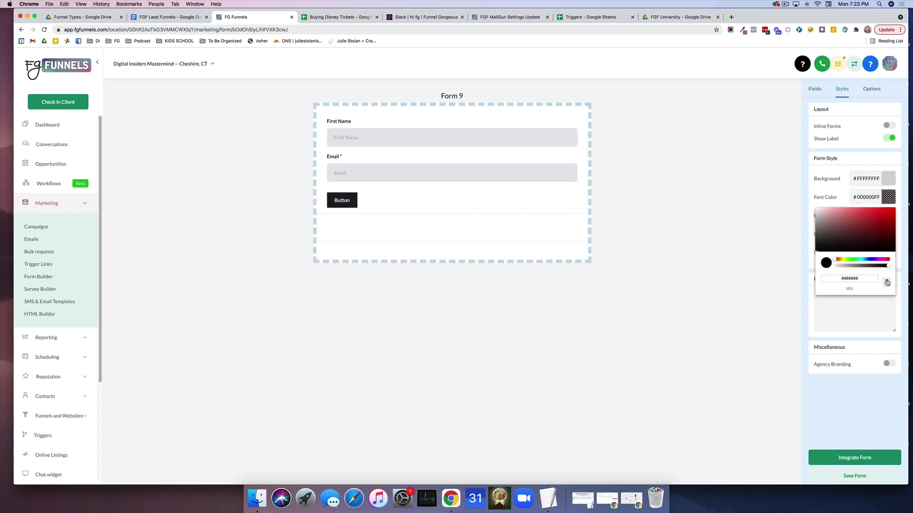
{"action": "left_click", "coordinate": [887, 282]}
{"action": "left_click", "coordinate": [886, 283]}
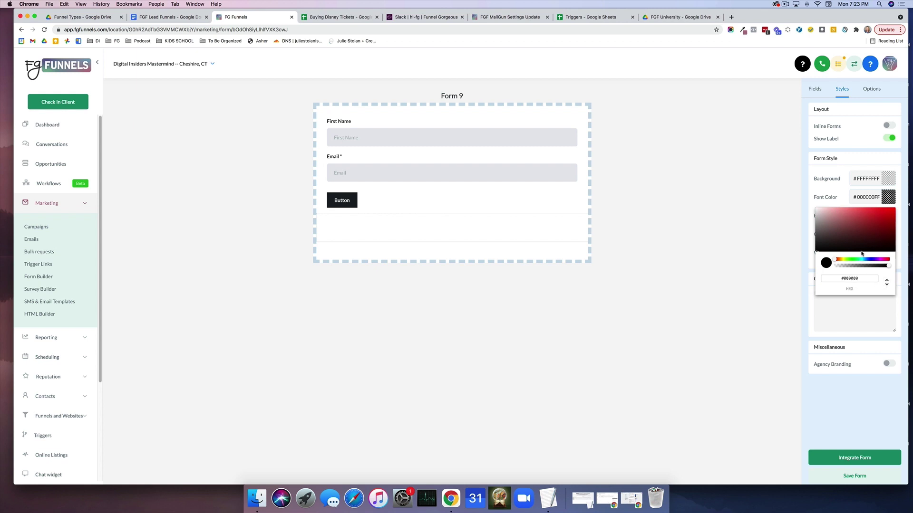
{"action": "left_click", "coordinate": [887, 203]}
Step: Rename the form from Form 9 to 'Optin - Launch Calendar PDF'
{"action": "left_click", "coordinate": [873, 93]}
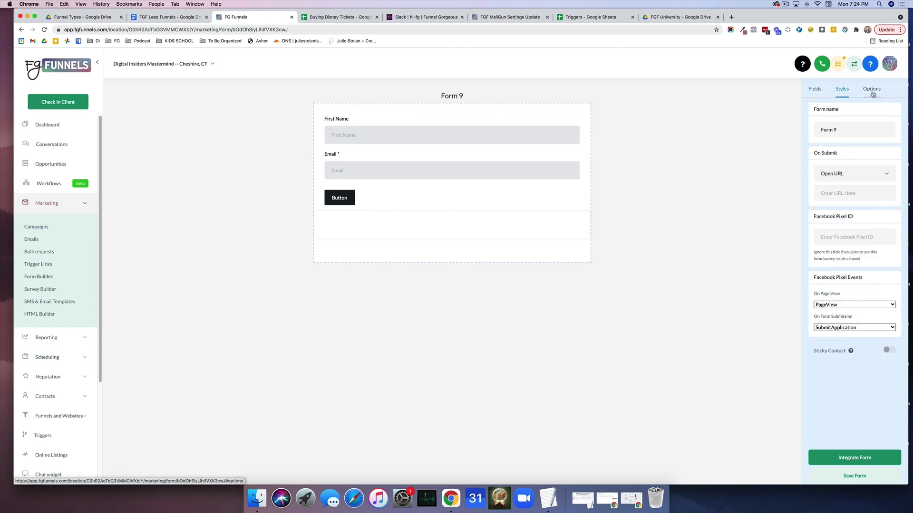
{"action": "triple_click", "coordinate": [824, 130]}
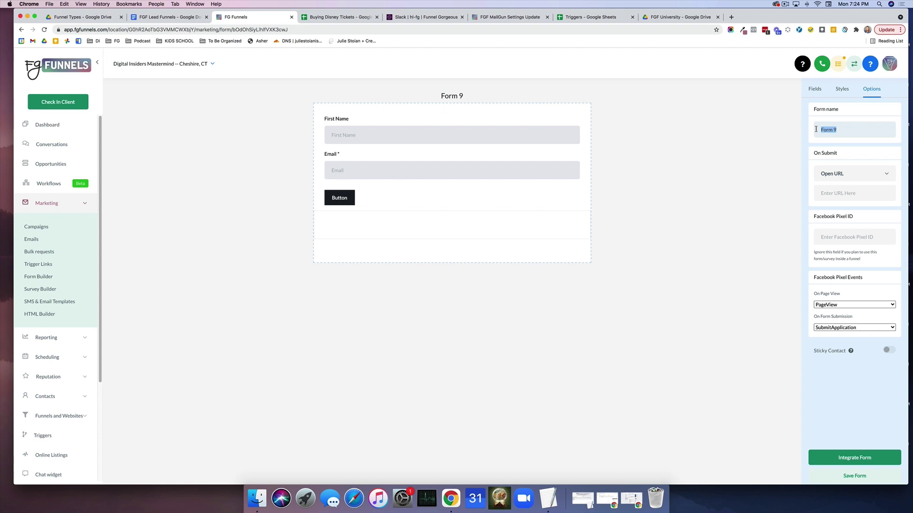
{"action": "type", "text": "Optin - Launch Calendar PDF"}
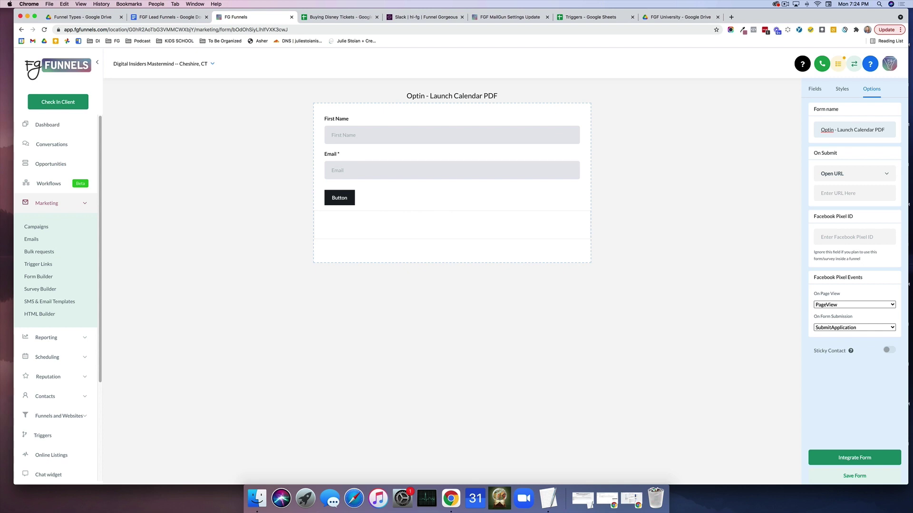
{"action": "left_click_drag", "start_coordinate": [835, 130], "coordinate": [818, 130]}
{"action": "left_click", "coordinate": [838, 129]}
Step: Set On Submit to show 'Thank you. Please check your inbox.' and add a Captcha
{"action": "left_click", "coordinate": [842, 175]}
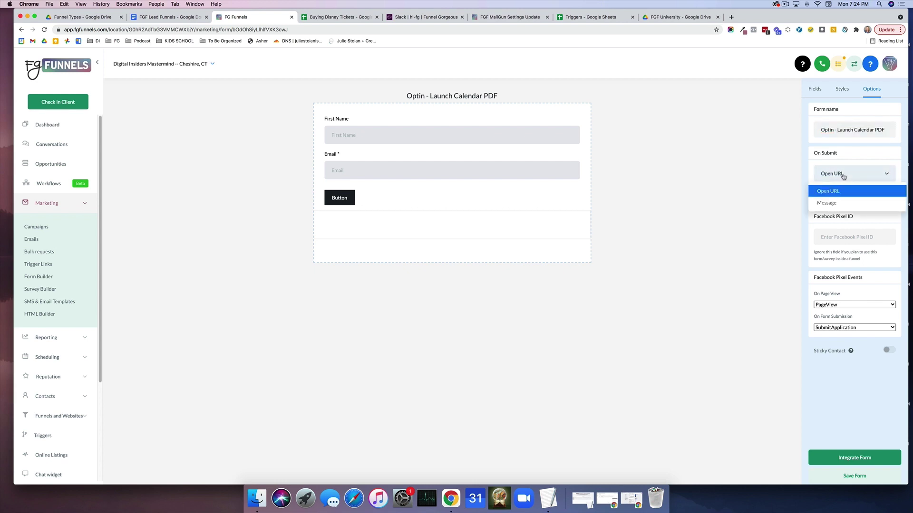
{"action": "left_click", "coordinate": [827, 191]}
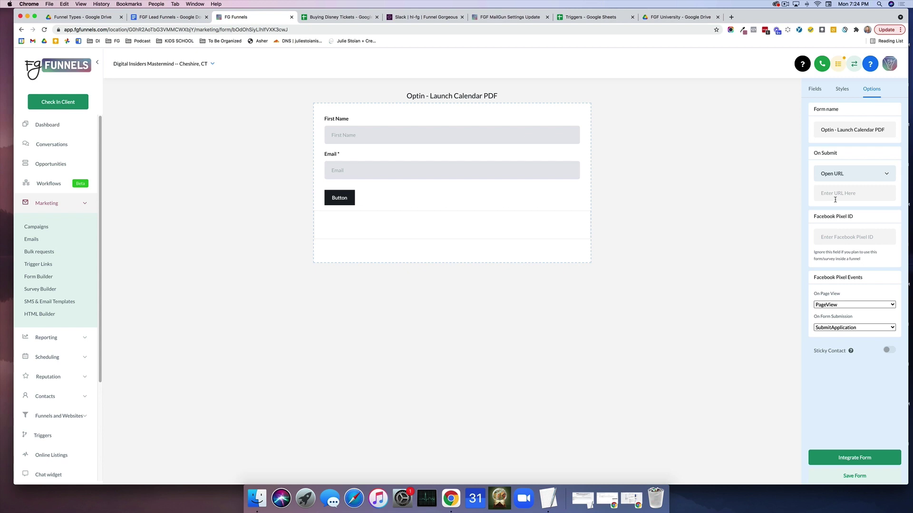
{"action": "left_click", "coordinate": [834, 174]}
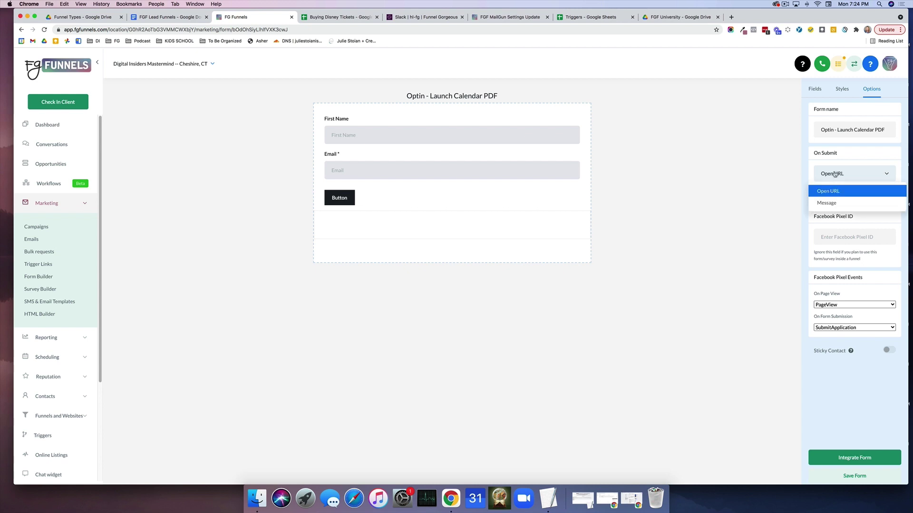
{"action": "left_click", "coordinate": [835, 201]}
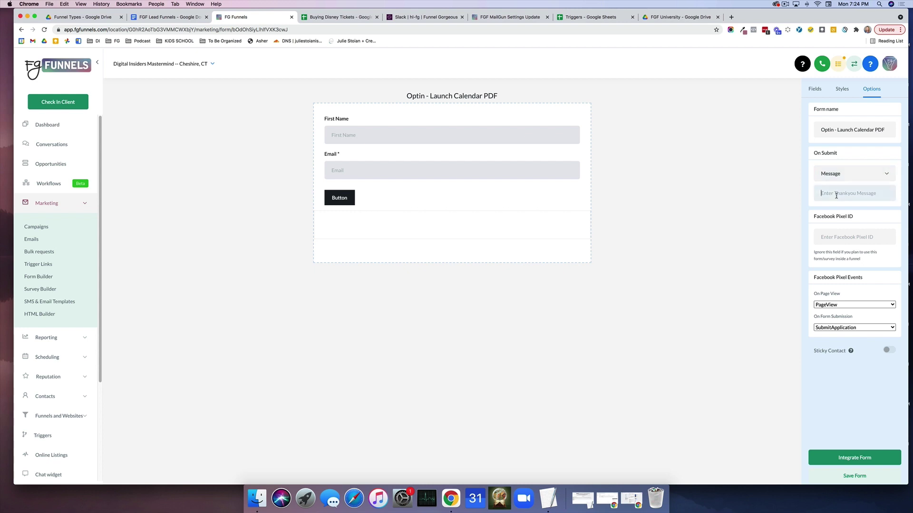
{"action": "type", "text": "Thank you. Please check your inbox"}
{"action": "type", "text": ". Please check your inbox."}
{"action": "left_click", "coordinate": [854, 475]}
Step: Open the form's shareable link in a new tab, then return to the guide's checklist
{"action": "left_click", "coordinate": [847, 458]}
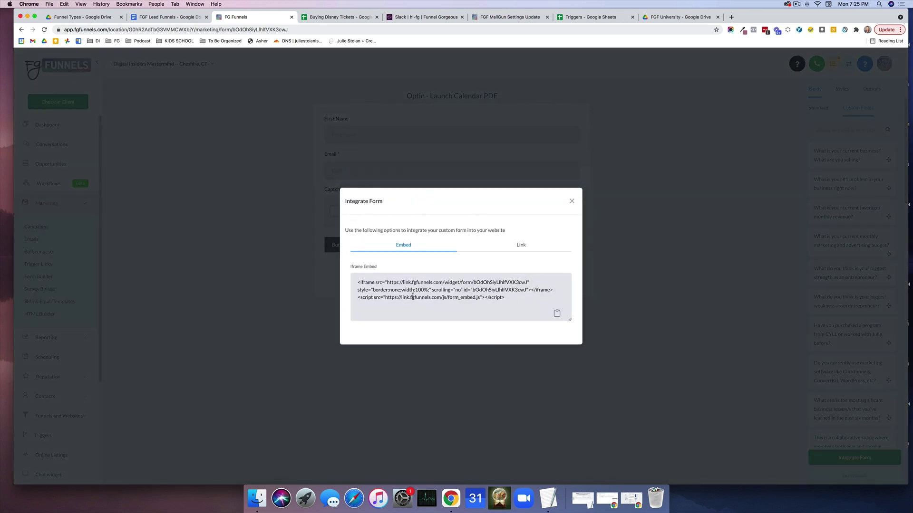
{"action": "left_click_drag", "start_coordinate": [508, 298], "coordinate": [357, 281]}
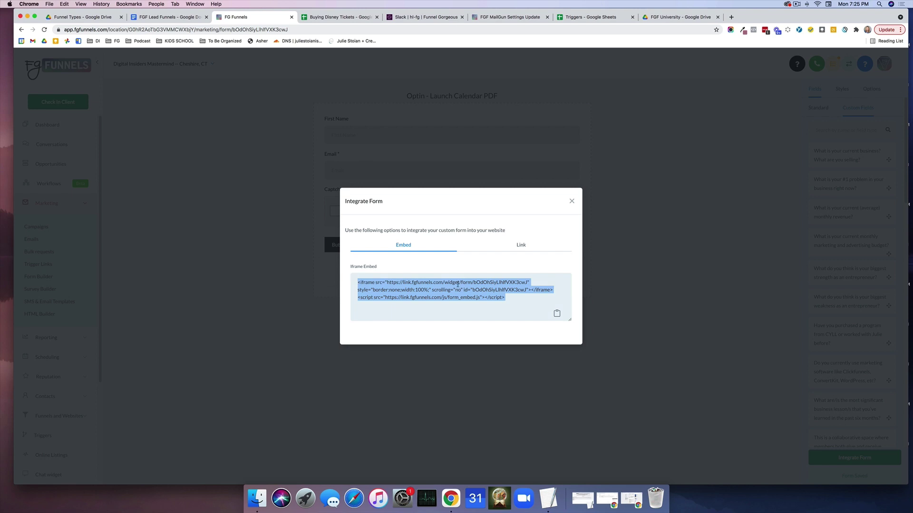
{"action": "left_click", "coordinate": [521, 248]}
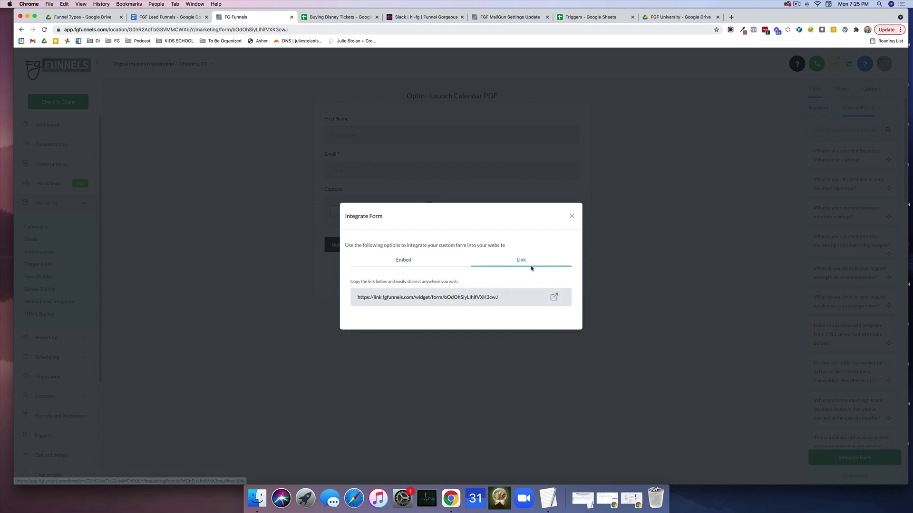
{"action": "left_click", "coordinate": [555, 299]}
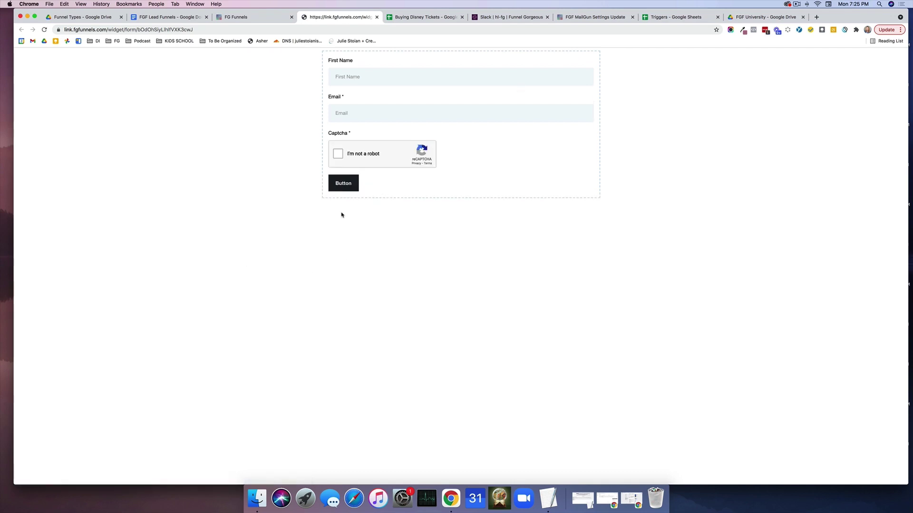
{"action": "key", "text": "super+2"}
{"action": "left_click_drag", "start_coordinate": [282, 297], "coordinate": [559, 312]}
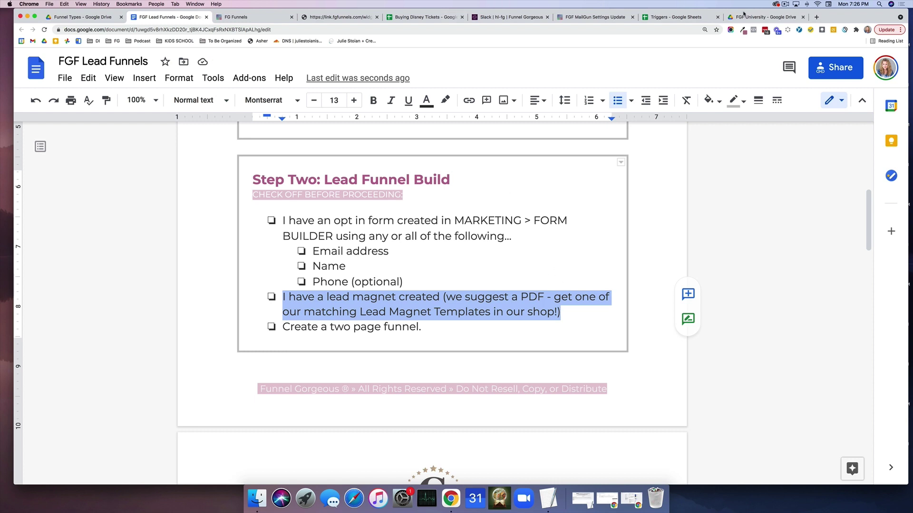
Step: Open funnelgorgeous.com and browse the Fresh Collection products, including Fresh Lead Magnet
{"action": "left_click", "coordinate": [816, 16]}
{"action": "type", "text": "funnel"}
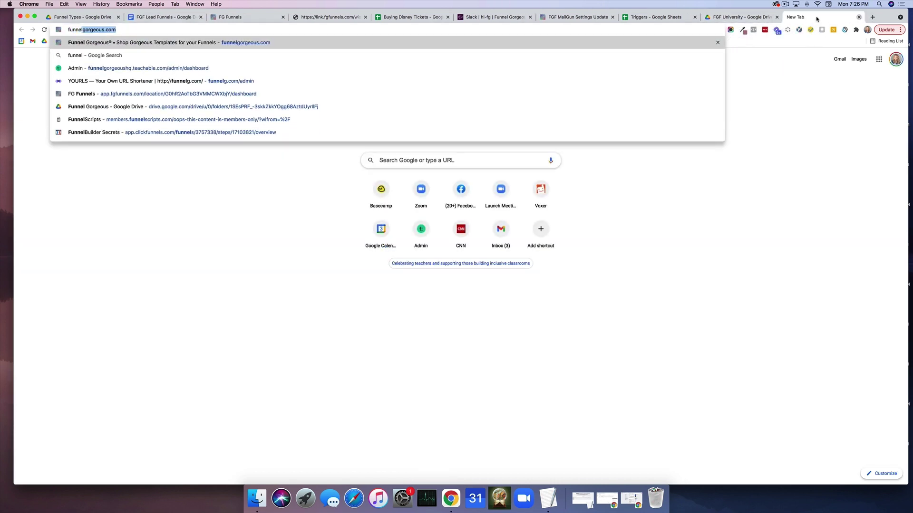
{"action": "key", "text": "Return"}
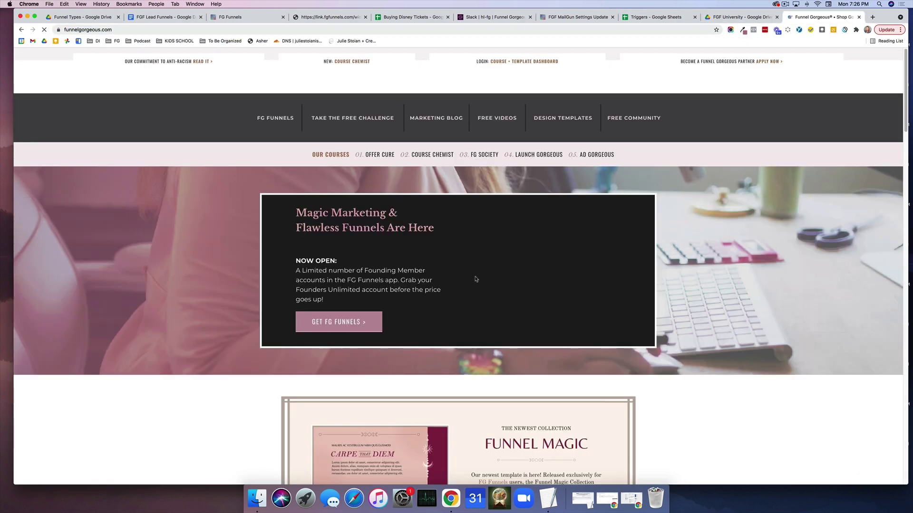
{"action": "scroll", "coordinate": [475, 279], "scroll_direction": "down", "scroll_amount": 20}
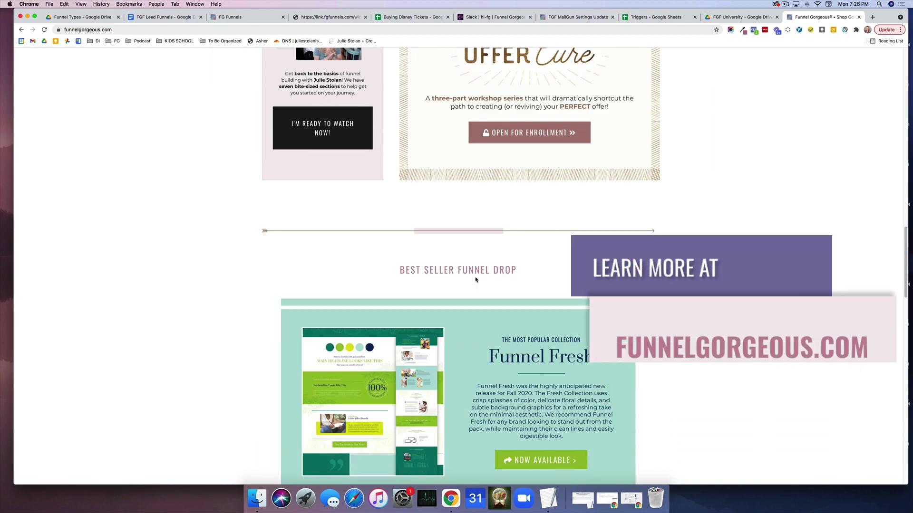
{"action": "scroll", "coordinate": [475, 279], "scroll_direction": "down", "scroll_amount": 3}
{"action": "left_click", "coordinate": [545, 341]}
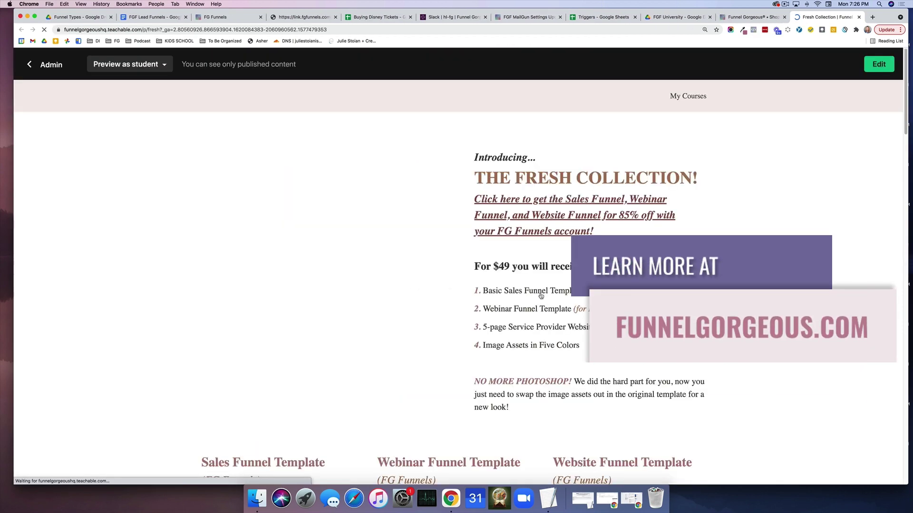
{"action": "scroll", "coordinate": [541, 295], "scroll_direction": "down", "scroll_amount": 15}
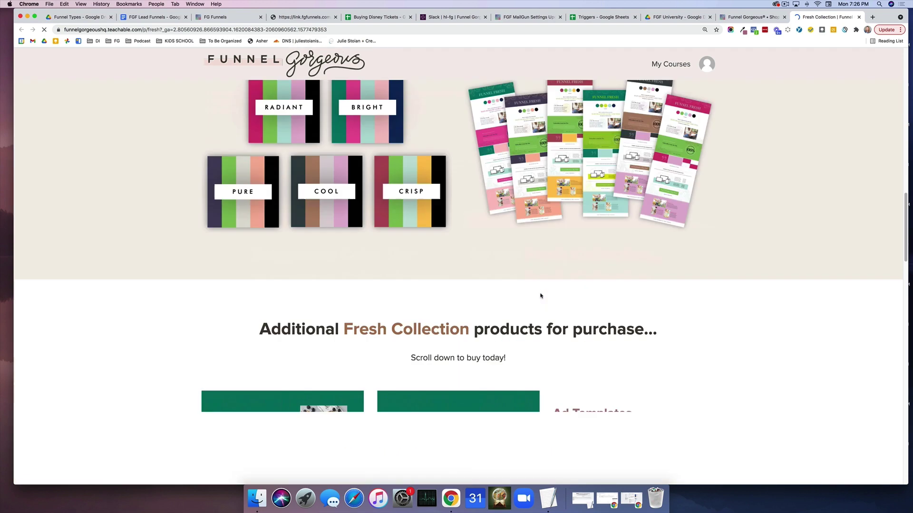
{"action": "scroll", "coordinate": [541, 296], "scroll_direction": "down", "scroll_amount": 5}
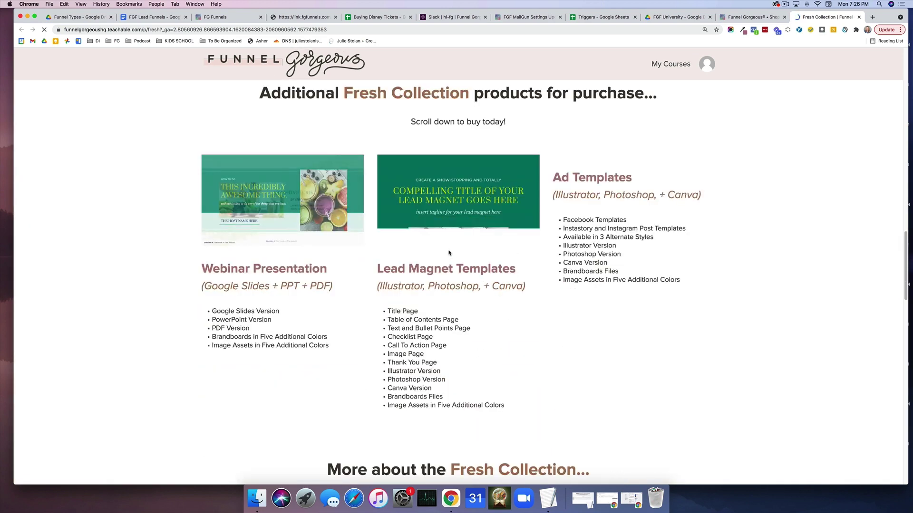
{"action": "scroll", "coordinate": [412, 362], "scroll_direction": "down", "scroll_amount": 15}
{"action": "scroll", "coordinate": [460, 285], "scroll_direction": "down", "scroll_amount": 2}
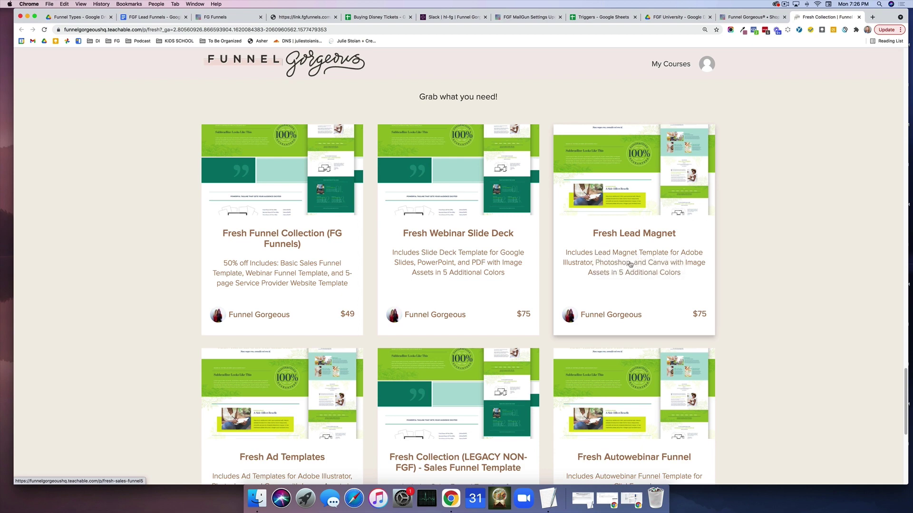
{"action": "key", "text": "super+2"}
Step: Create a new funnel named 'Lead Funnel - Launch Calendar PDF'
{"action": "left_click", "coordinate": [395, 203]}
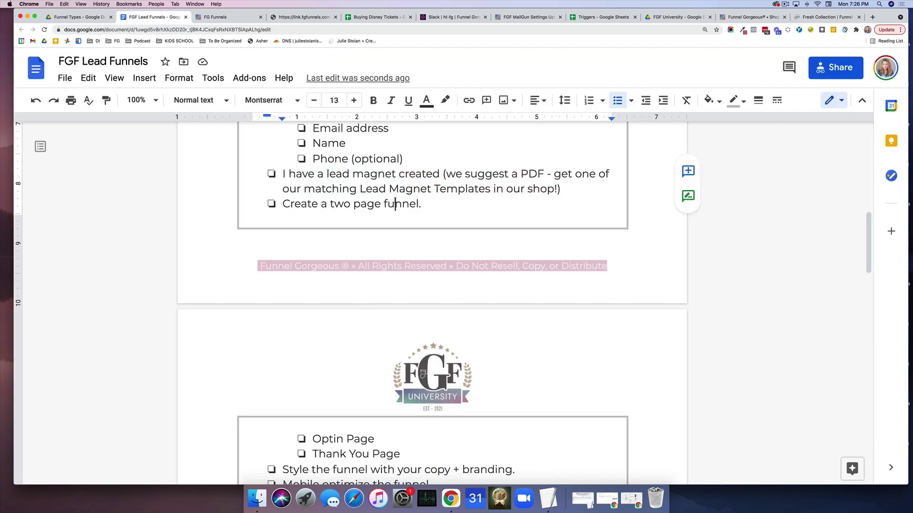
{"action": "left_click_drag", "start_coordinate": [423, 204], "coordinate": [286, 203]}
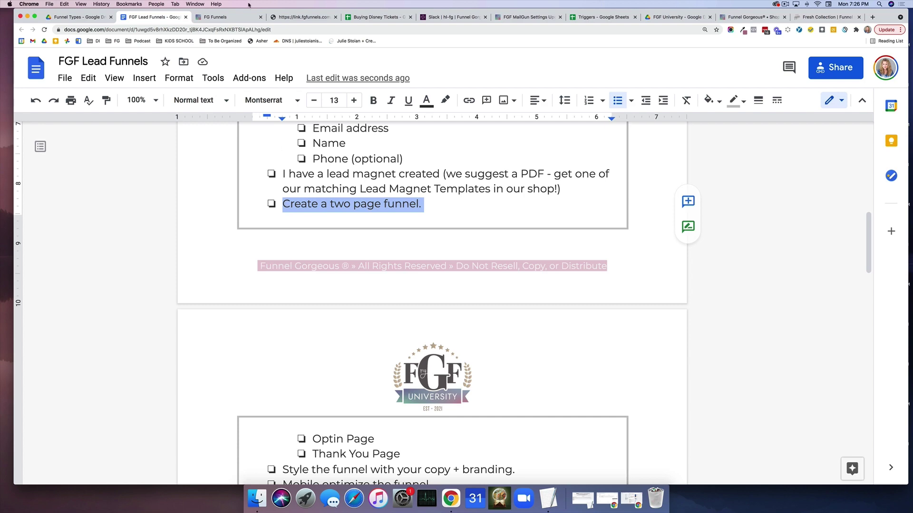
{"action": "left_click", "coordinate": [240, 17]}
{"action": "left_click", "coordinate": [32, 361]}
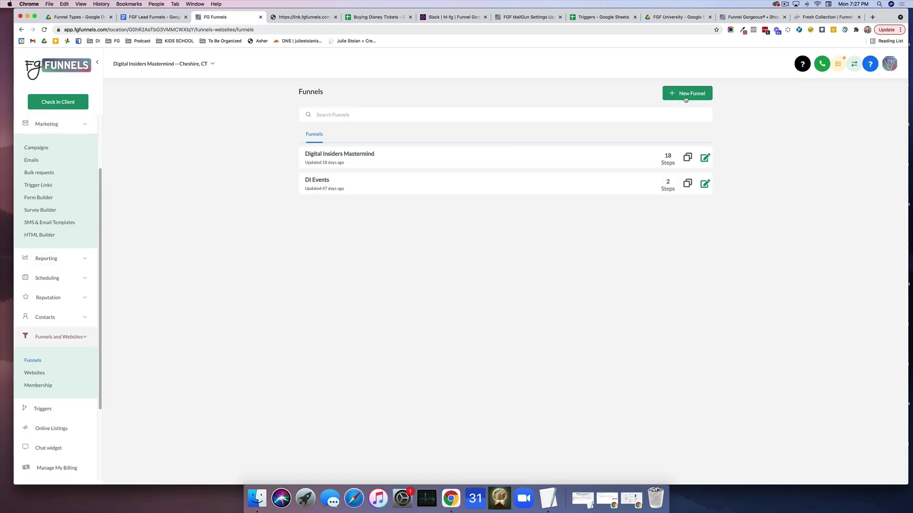
{"action": "left_click", "coordinate": [685, 96]}
{"action": "type", "text": "Lead"}
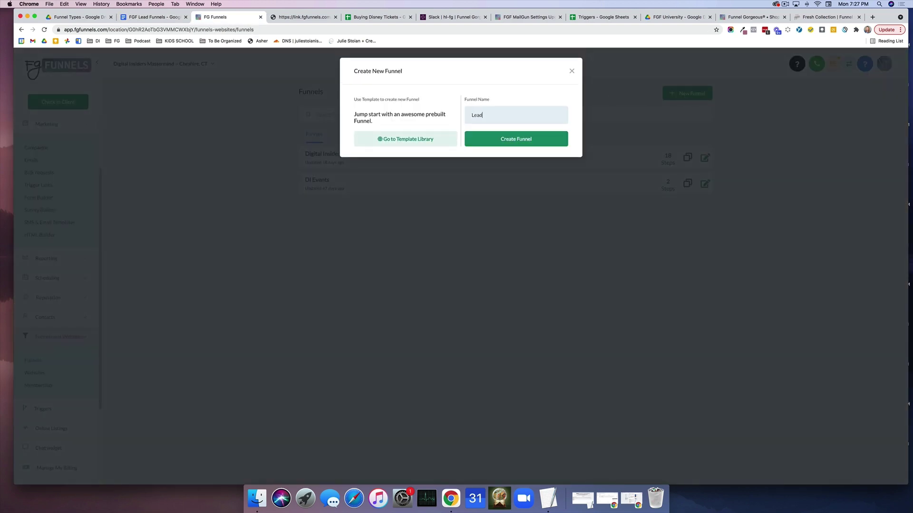
{"action": "type", "text": " Funnel - Launch Calendar PDF"}
{"action": "key", "text": "Return"}
Step: Add a funnel step with page name 'Opt In Form' and path launchcalendar
{"action": "left_click", "coordinate": [226, 186]}
{"action": "left_click", "coordinate": [422, 115]}
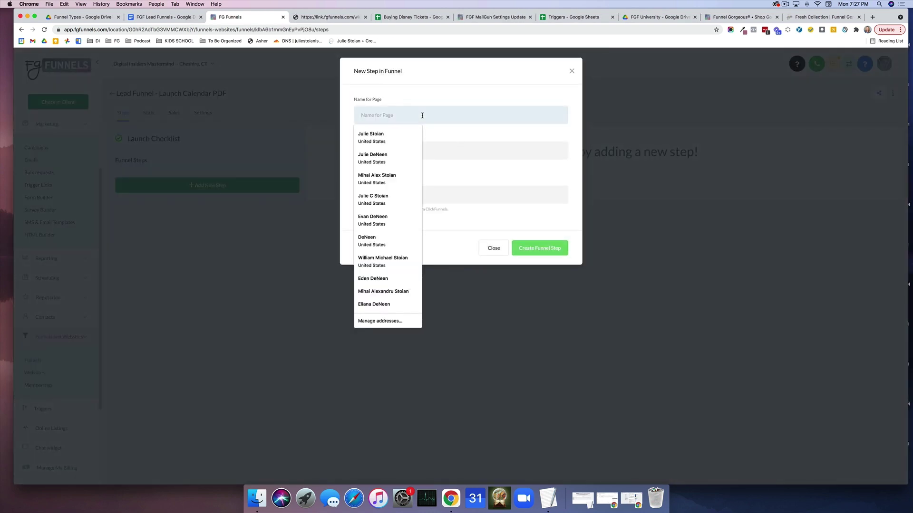
{"action": "type", "text": "Opt In Form"}
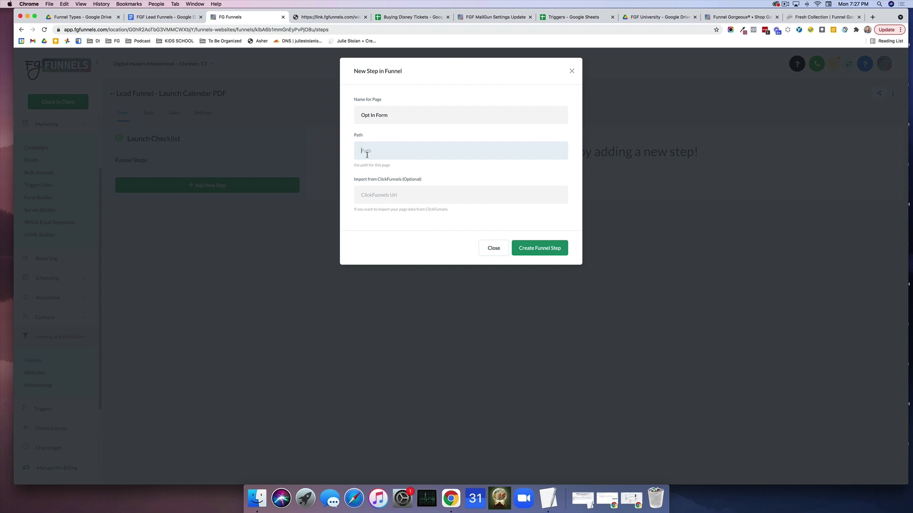
{"action": "type", "text": "launchcalendar"}
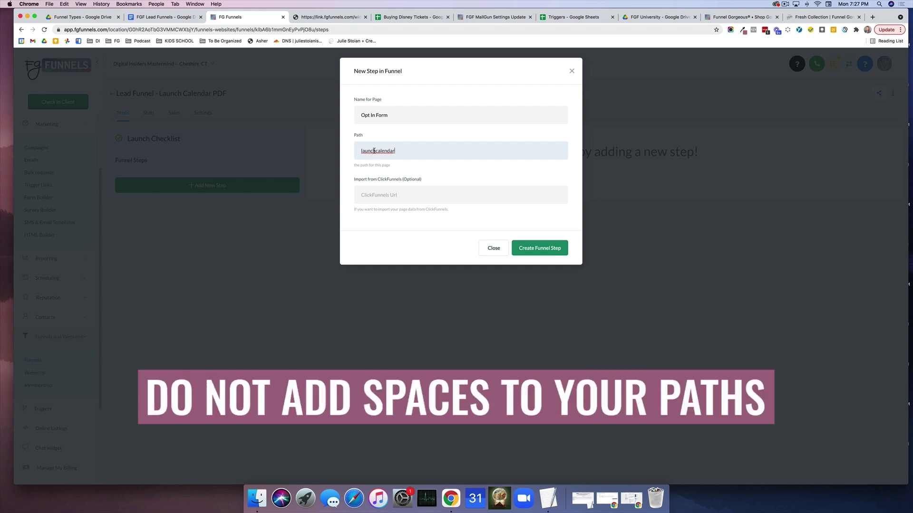
{"action": "left_click", "coordinate": [375, 151]}
Step: Keep the step path as launchcalendar, with no hyphen or underscore
{"action": "type", "text": "-"}
{"action": "key", "text": "BackSpace"}
{"action": "type", "text": "_"}
{"action": "key", "text": "BackSpace"}
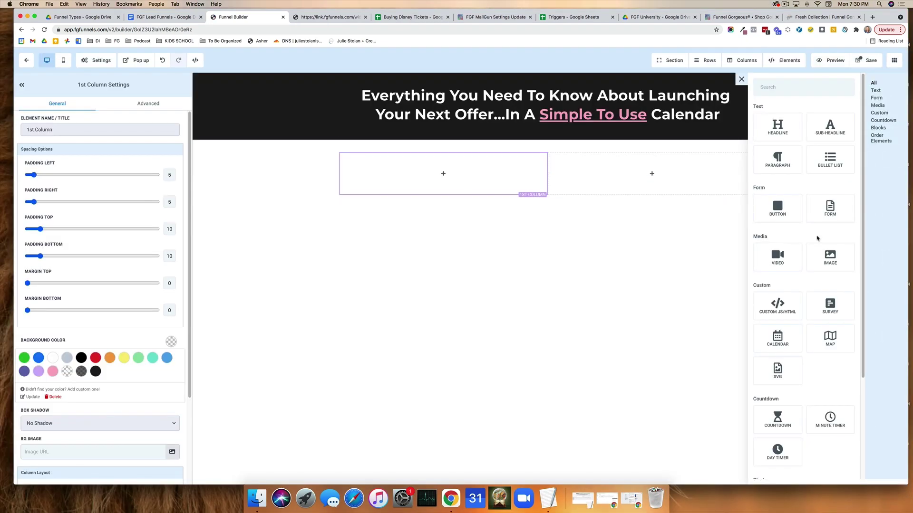
Step: Put an image in column 1 and the 'Optin - Launch Calendar PDF' form in column 2
{"action": "left_click", "coordinate": [830, 259]}
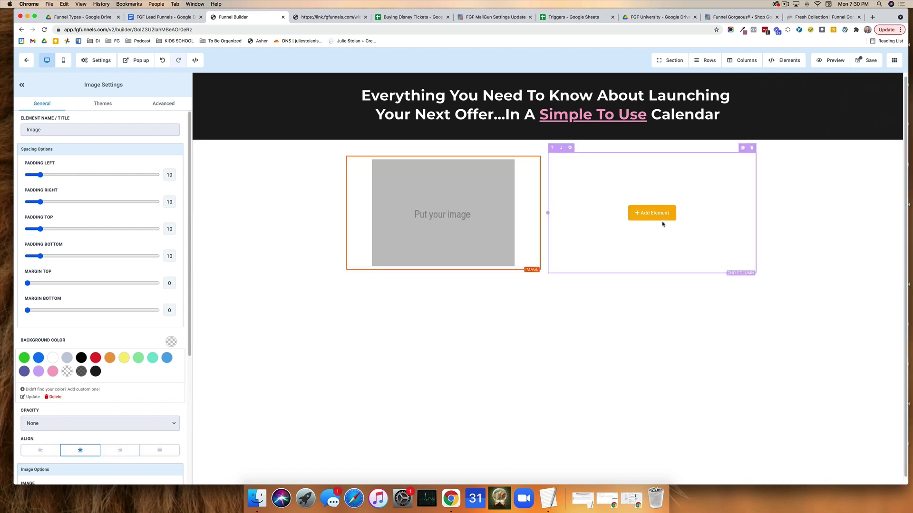
{"action": "left_click", "coordinate": [659, 217]}
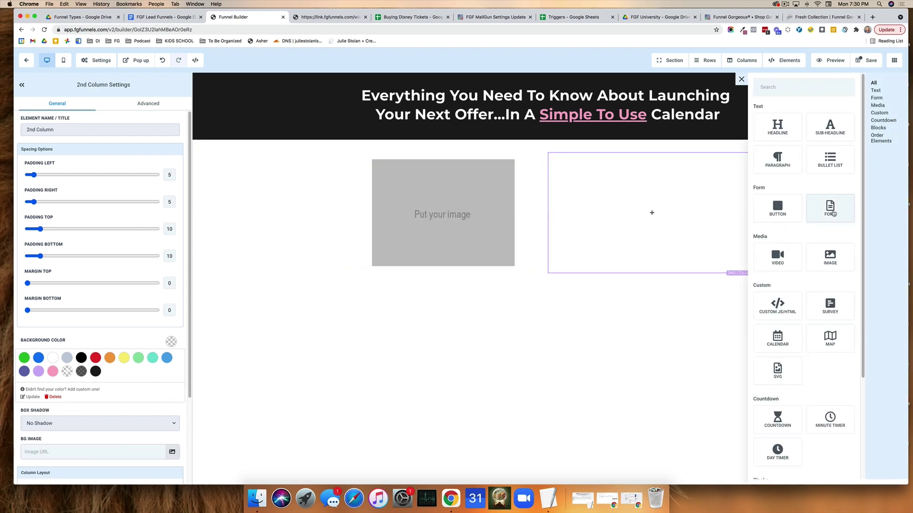
{"action": "left_click", "coordinate": [832, 213]}
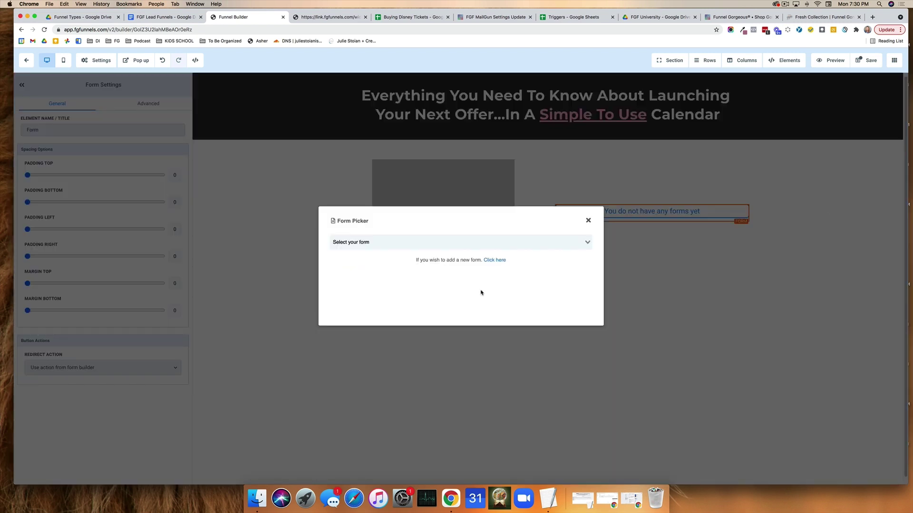
{"action": "left_click", "coordinate": [499, 243]}
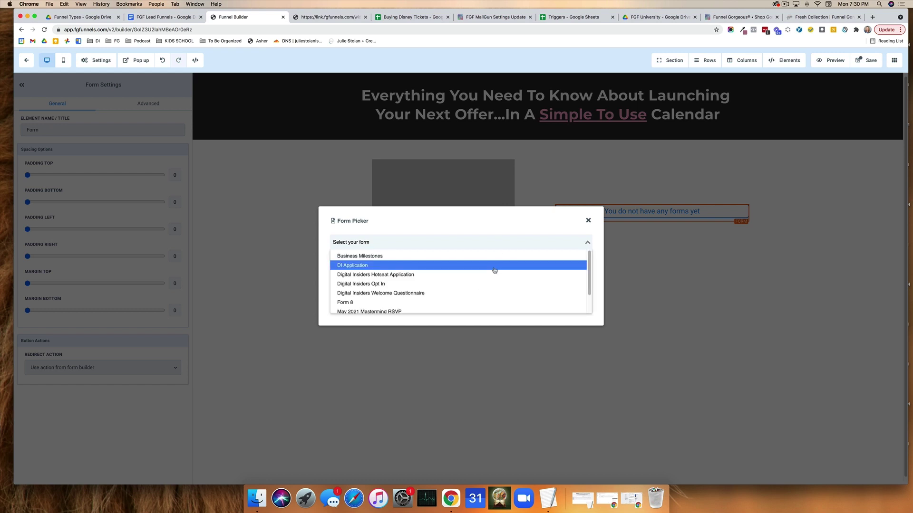
{"action": "scroll", "coordinate": [494, 270], "scroll_direction": "down", "scroll_amount": 2}
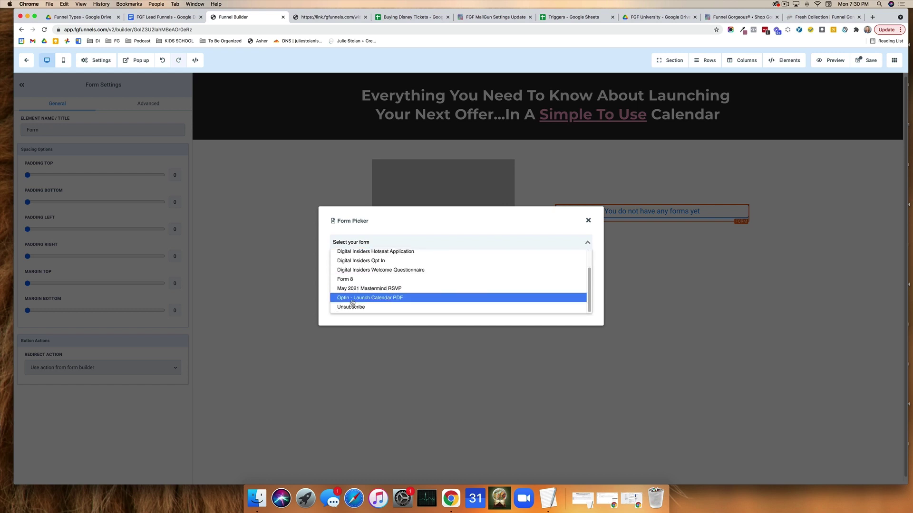
{"action": "left_click", "coordinate": [397, 303]}
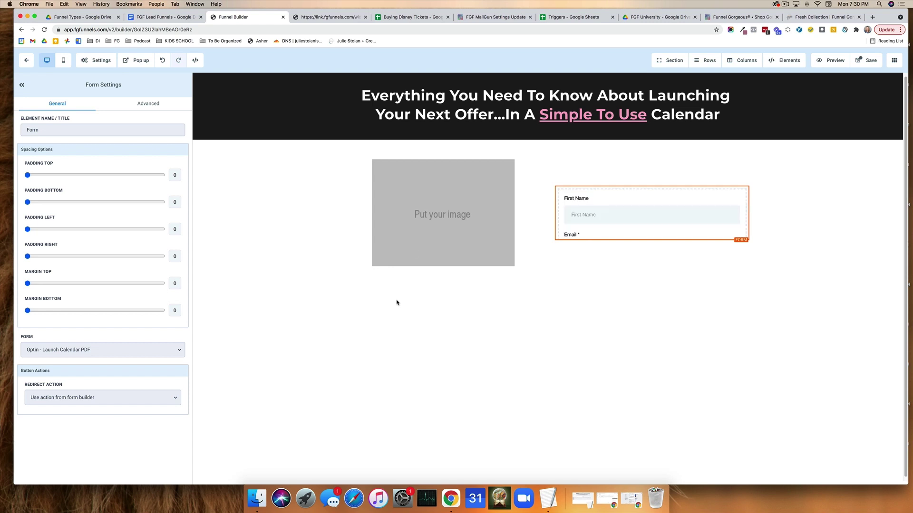
{"action": "left_click", "coordinate": [400, 301]}
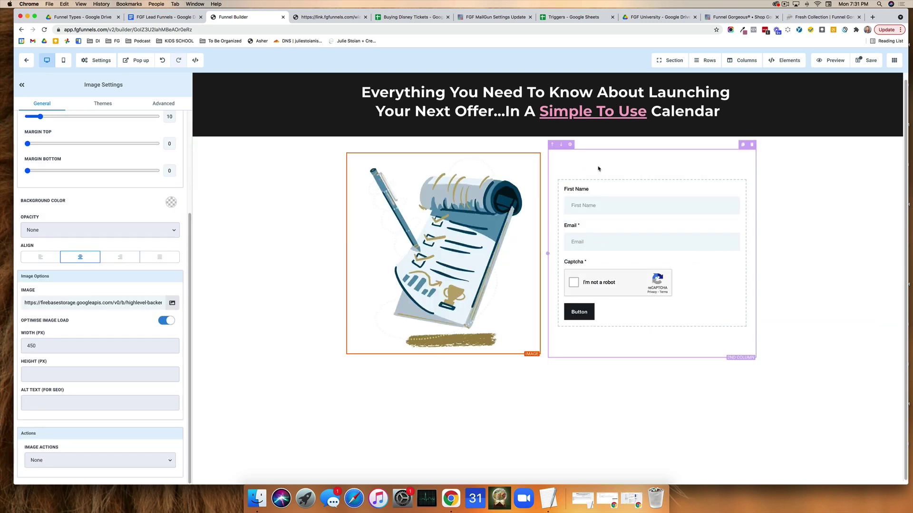
Step: Add a Sub Headline element and move it above the form
{"action": "left_click", "coordinate": [651, 331]}
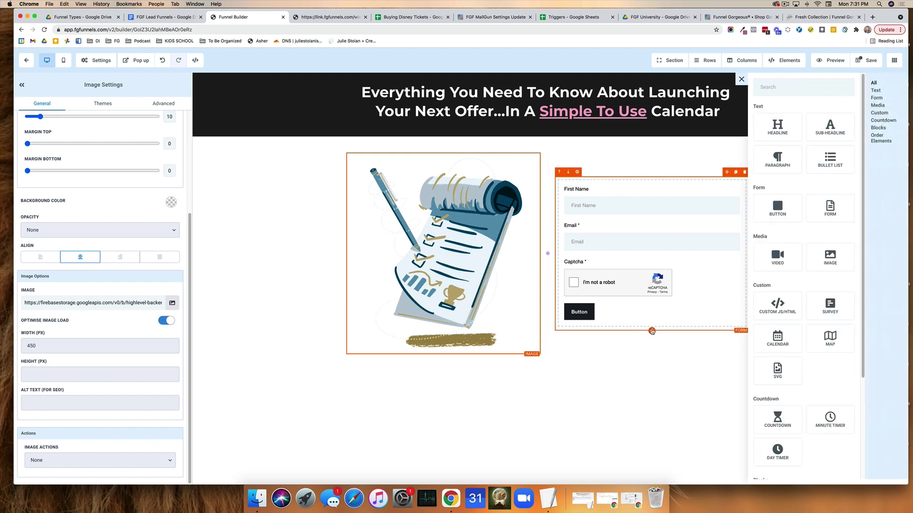
{"action": "left_click", "coordinate": [827, 132]}
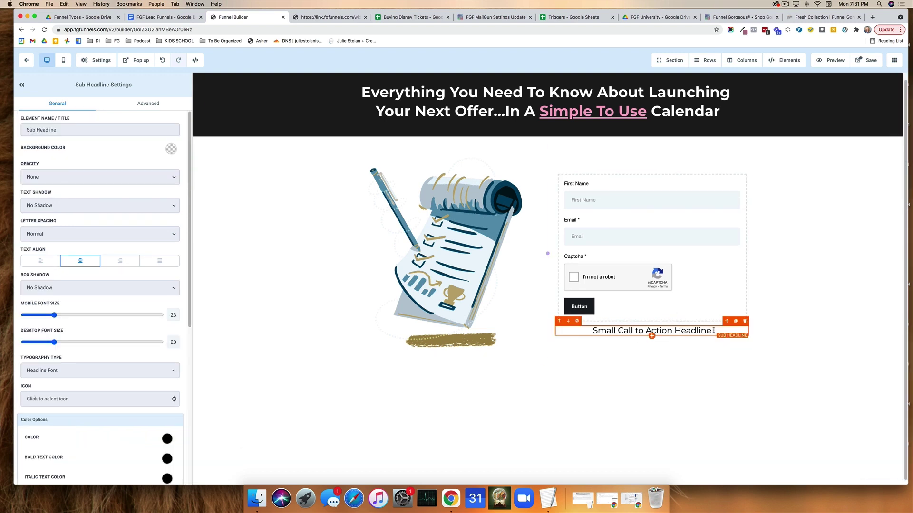
{"action": "left_click_drag", "start_coordinate": [727, 323], "coordinate": [729, 238]}
Step: Fill it with 'Download the calendar that over 300+ students have used with ease!' plus three 👇 emojis
{"action": "type", "text": "Download the calendar that over 300+ students have used with ease!"}
{"action": "key", "text": "ctrl+super+space"}
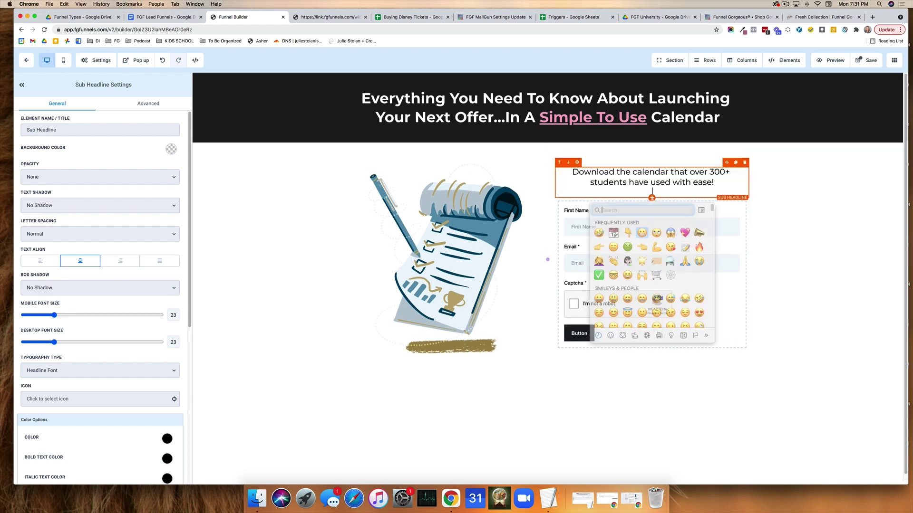
{"action": "left_click", "coordinate": [629, 230]}
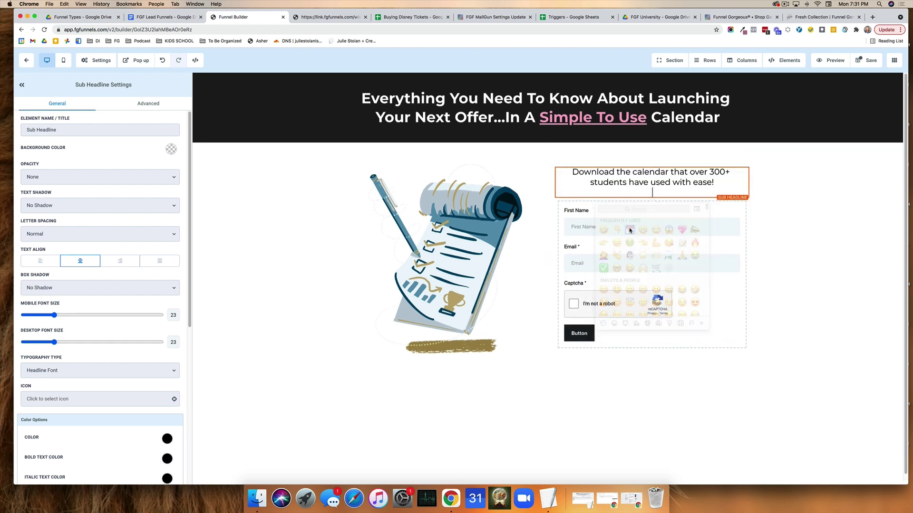
{"action": "type", "text": "👇"}
{"action": "type", "text": "👇"}
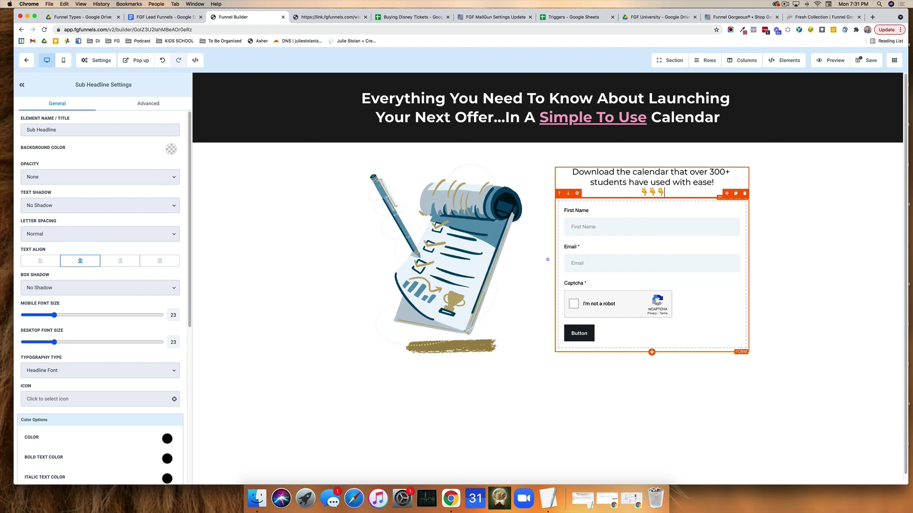
{"action": "left_click", "coordinate": [804, 261]}
{"action": "scroll", "coordinate": [268, 267], "scroll_direction": "down", "scroll_amount": 1}
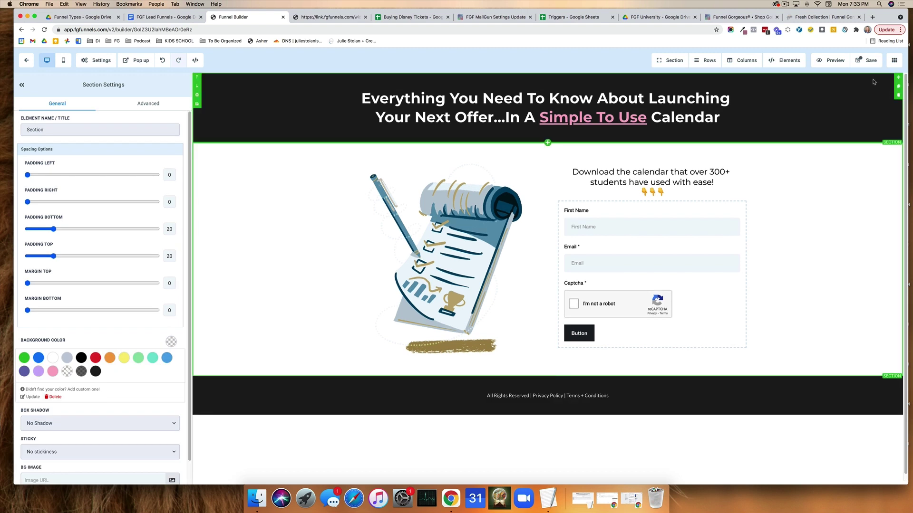
{"action": "left_click", "coordinate": [870, 61]}
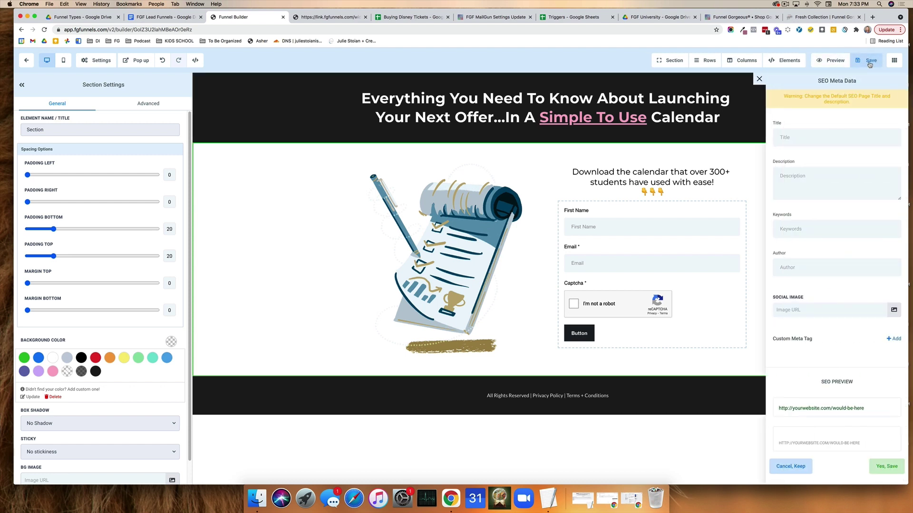
{"action": "left_click", "coordinate": [806, 137]}
{"action": "type", "text": "Launch C"}
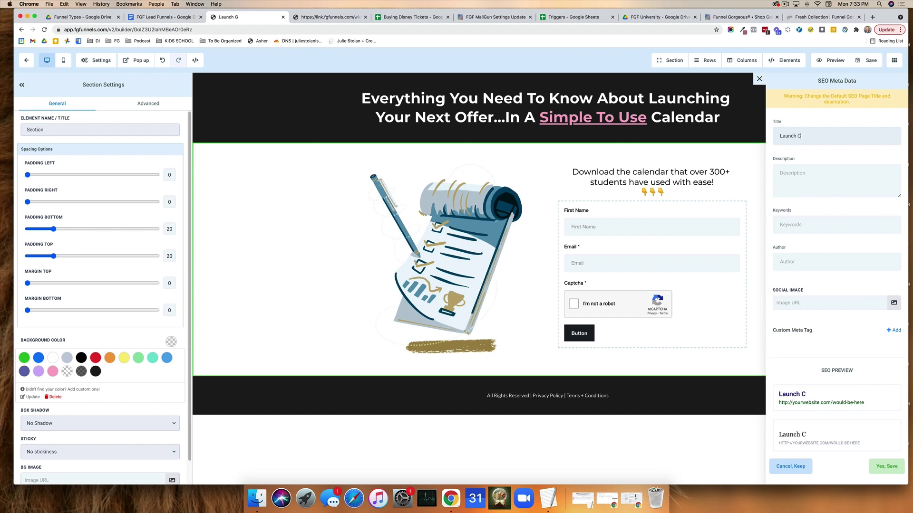
{"action": "type", "text": "alendar PDF"}
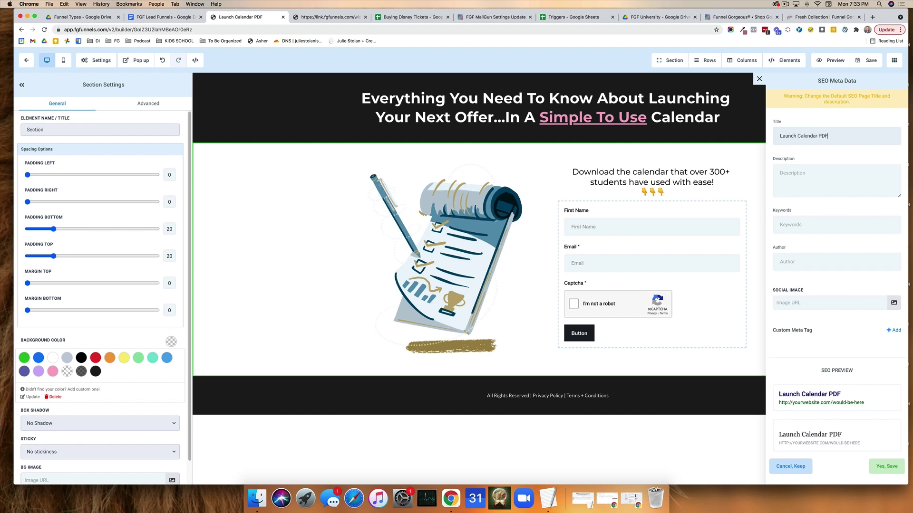
{"action": "key", "text": "Tab"}
{"action": "type", "text": "Download Our Simple To use C"}
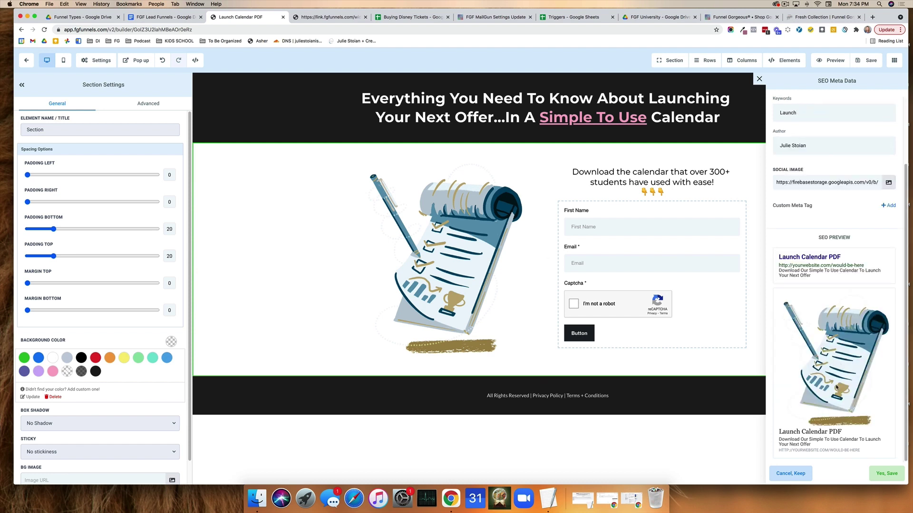
{"action": "left_click", "coordinate": [879, 474]}
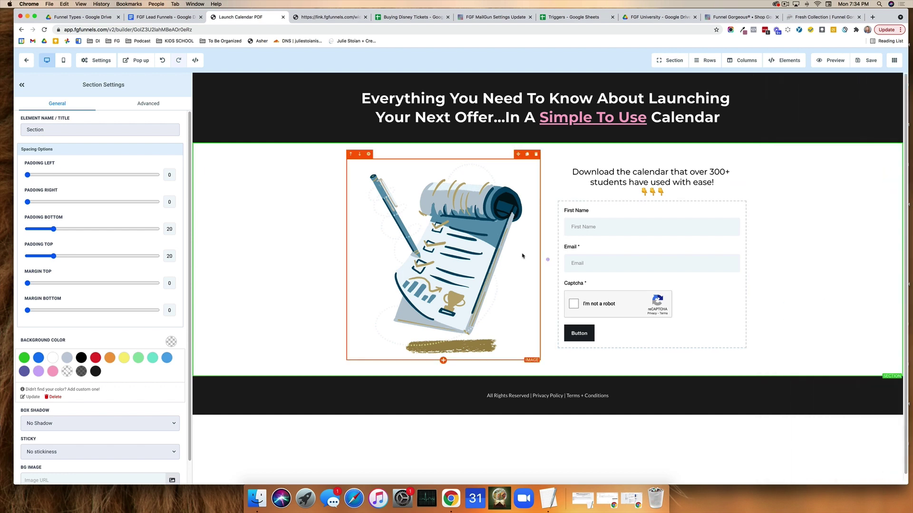
{"action": "left_click", "coordinate": [96, 62]}
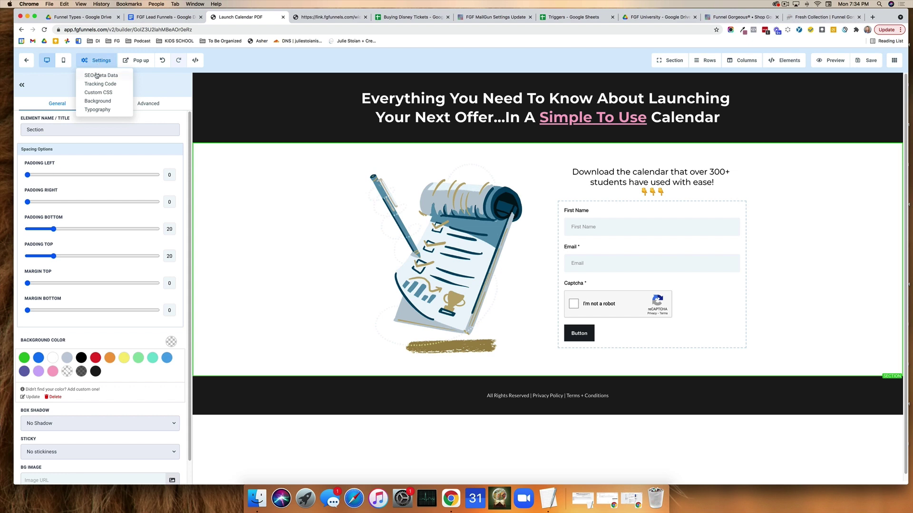
{"action": "left_click", "coordinate": [97, 76]}
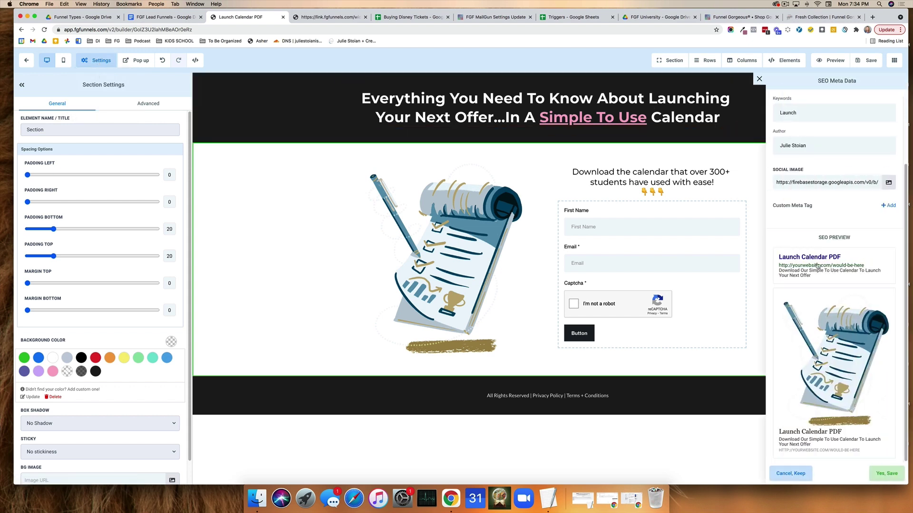
{"action": "left_click", "coordinate": [277, 222]}
{"action": "scroll", "coordinate": [351, 221], "scroll_direction": "up", "scroll_amount": 1}
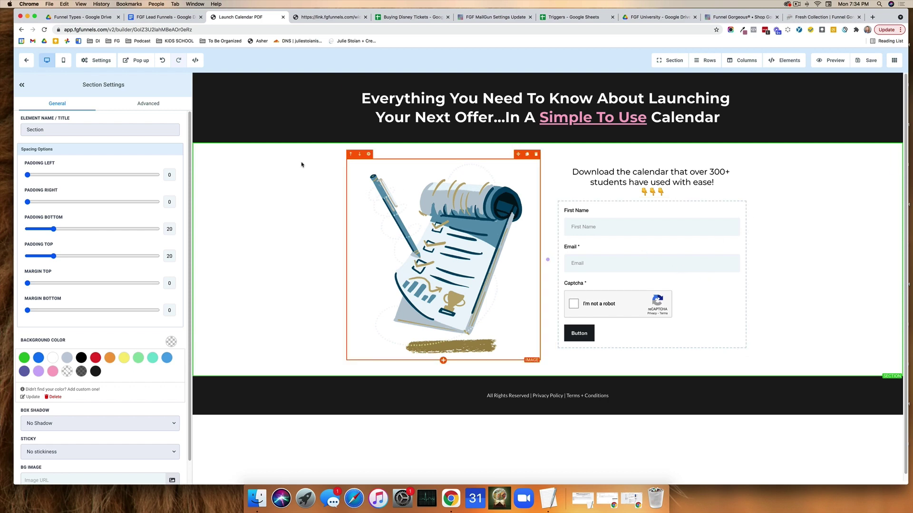
{"action": "left_click", "coordinate": [63, 60]}
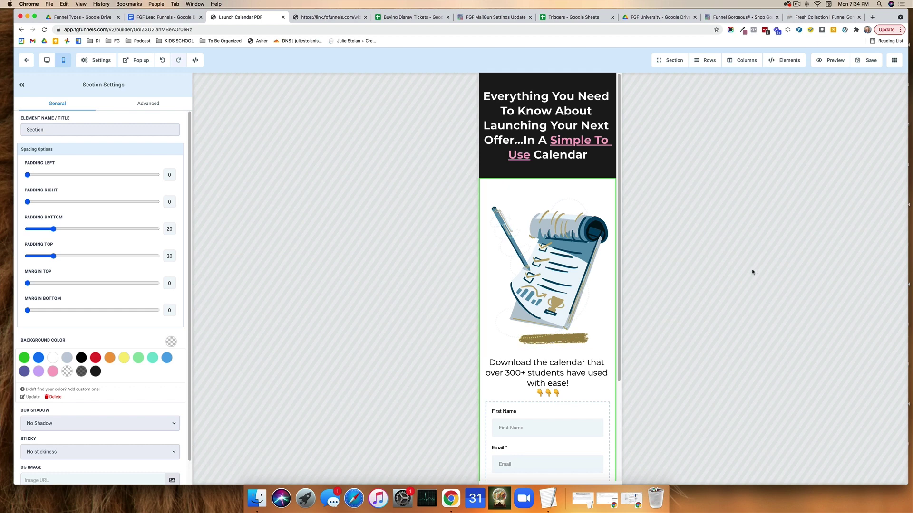
Step: Set the headline's mobile font size to 19
{"action": "left_click", "coordinate": [591, 152]}
{"action": "scroll", "coordinate": [144, 246], "scroll_direction": "down", "scroll_amount": 4}
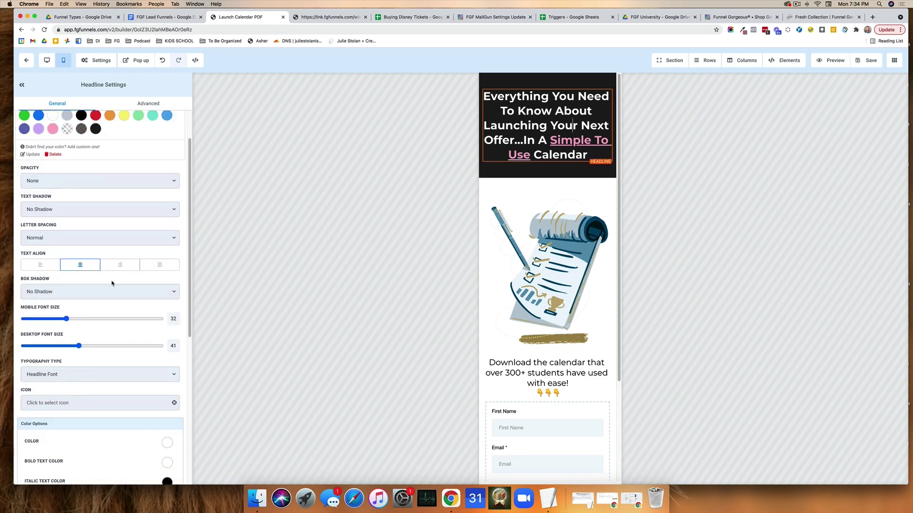
{"action": "left_click", "coordinate": [48, 277]}
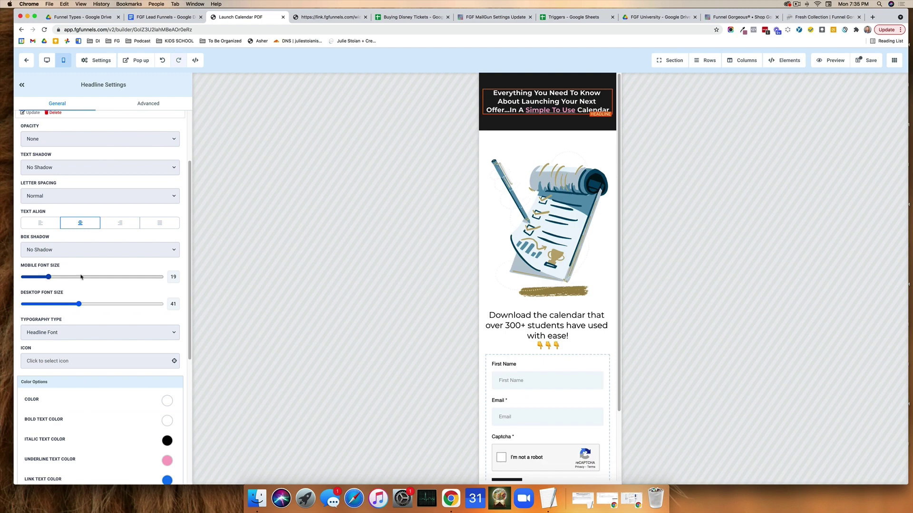
Step: Hide the calendar image on mobile devices via its Advanced options
{"action": "left_click", "coordinate": [519, 236]}
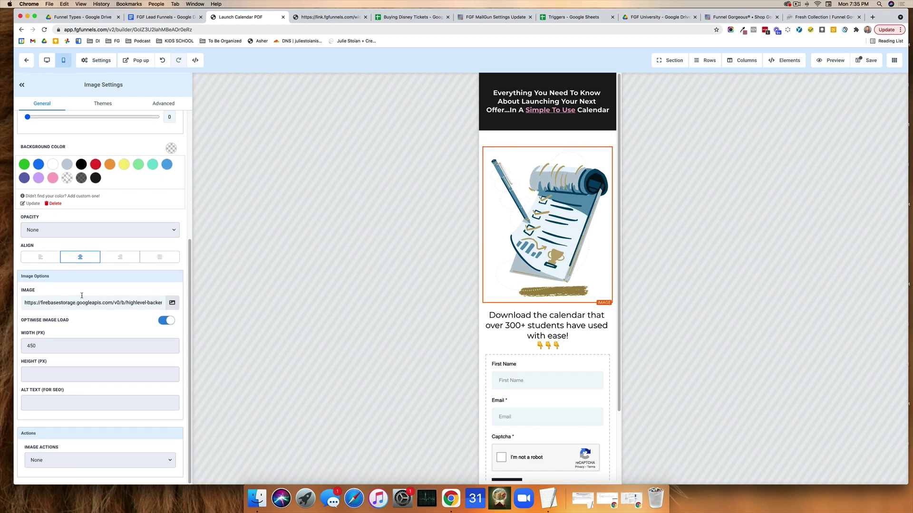
{"action": "scroll", "coordinate": [74, 187], "scroll_direction": "up", "scroll_amount": 4}
{"action": "scroll", "coordinate": [73, 188], "scroll_direction": "down", "scroll_amount": 4}
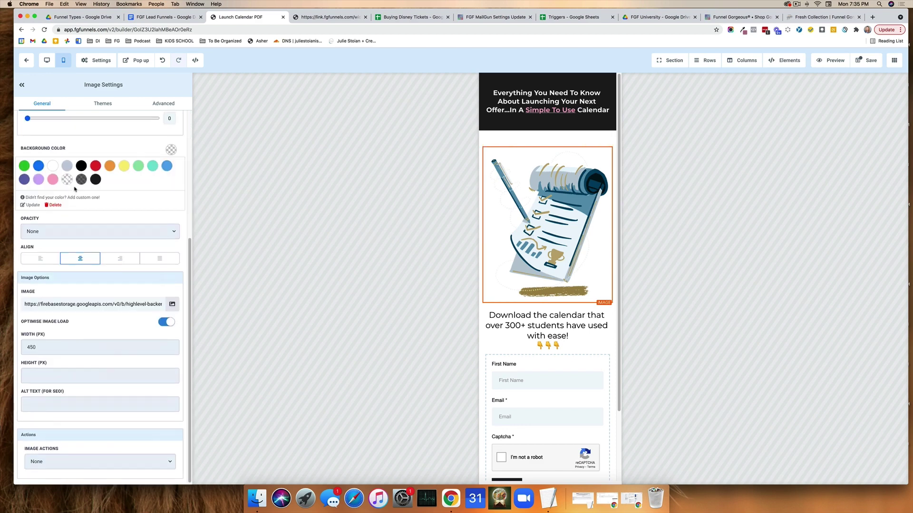
{"action": "scroll", "coordinate": [75, 189], "scroll_direction": "up", "scroll_amount": 5}
{"action": "left_click", "coordinate": [160, 103]}
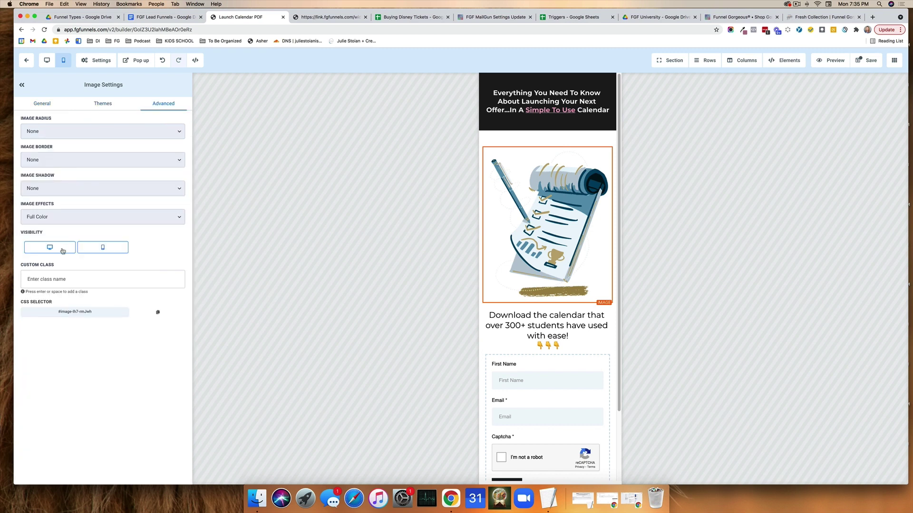
{"action": "left_click", "coordinate": [107, 247]}
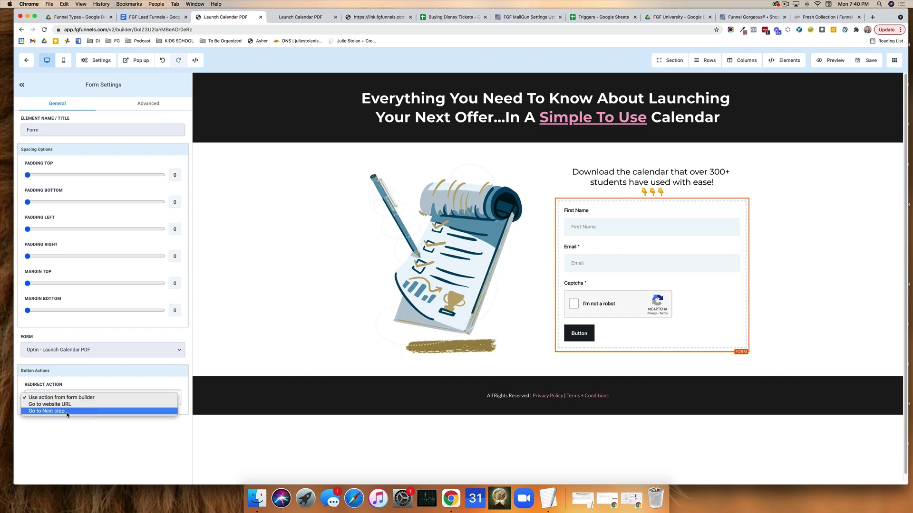
{"action": "left_click", "coordinate": [68, 411]}
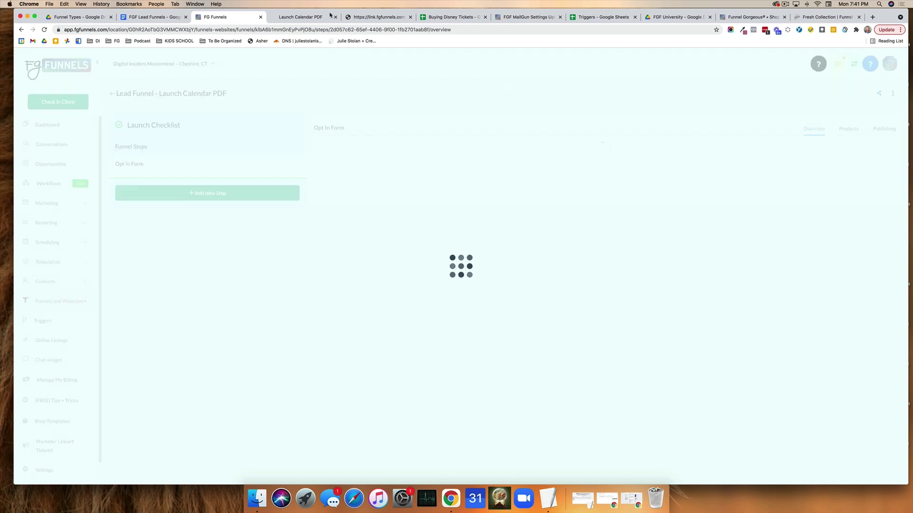
Step: View the opt-in page's preview tab and shrink the browser window
{"action": "left_click", "coordinate": [292, 17]}
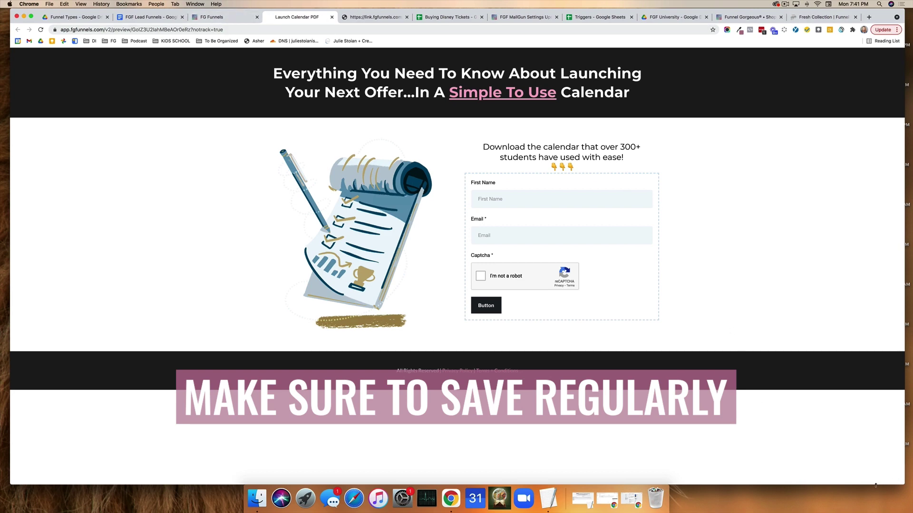
{"action": "left_click_drag", "start_coordinate": [902, 484], "coordinate": [744, 469]}
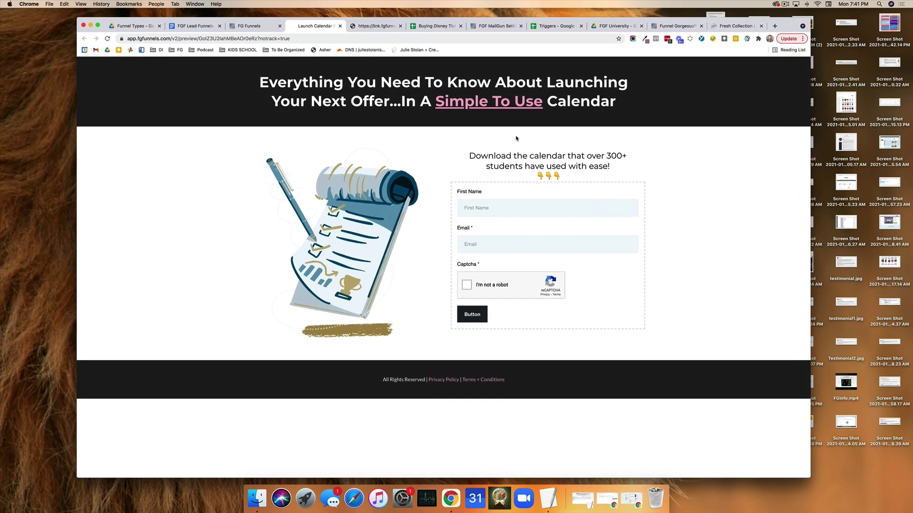
Step: Clone the Opt In Form step into this funnel and open the cloned step's page for editing
{"action": "left_click", "coordinate": [257, 27]}
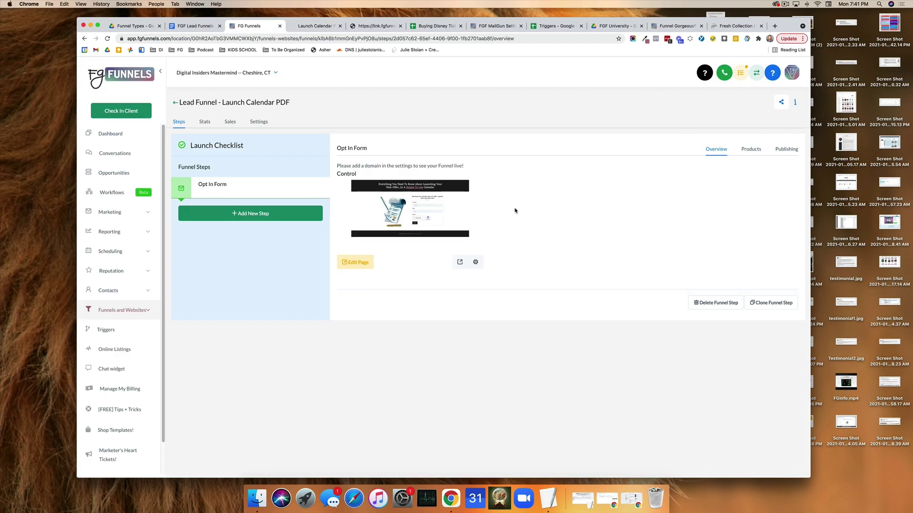
{"action": "left_click", "coordinate": [777, 307]}
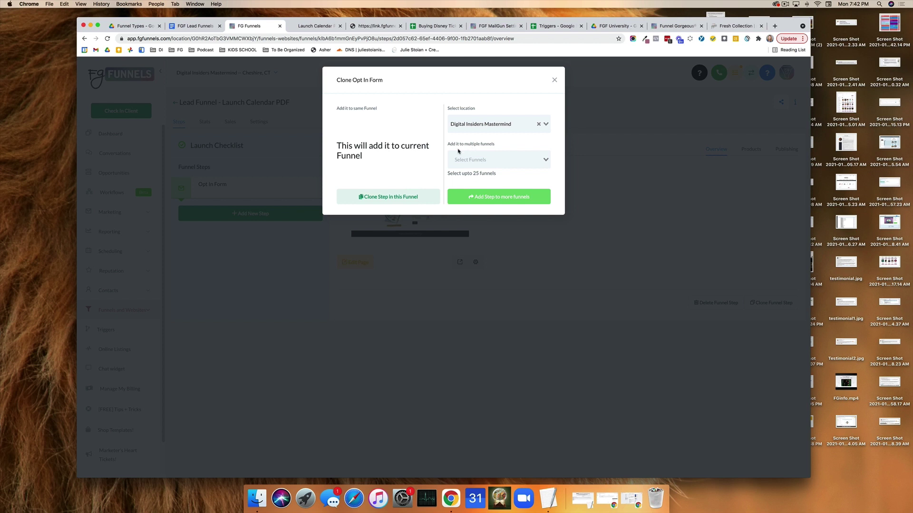
{"action": "left_click", "coordinate": [389, 198]}
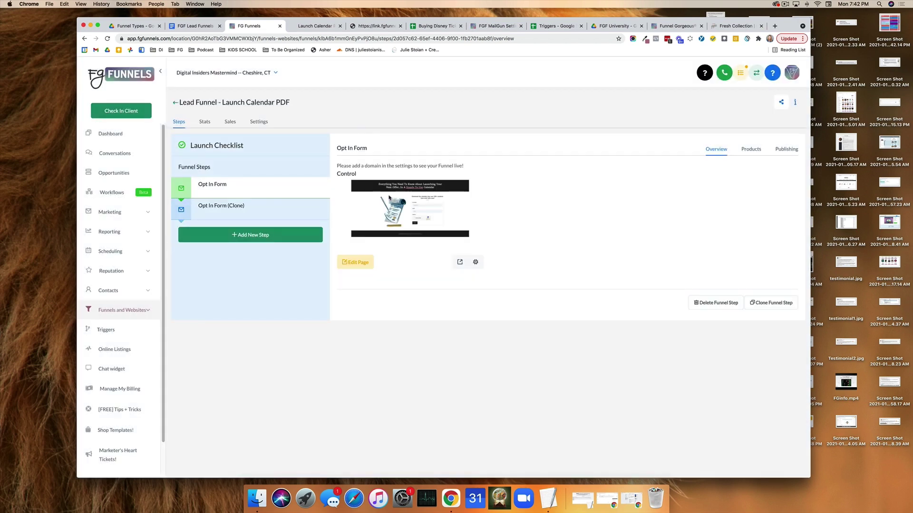
{"action": "left_click", "coordinate": [248, 209]}
{"action": "left_click", "coordinate": [357, 263]}
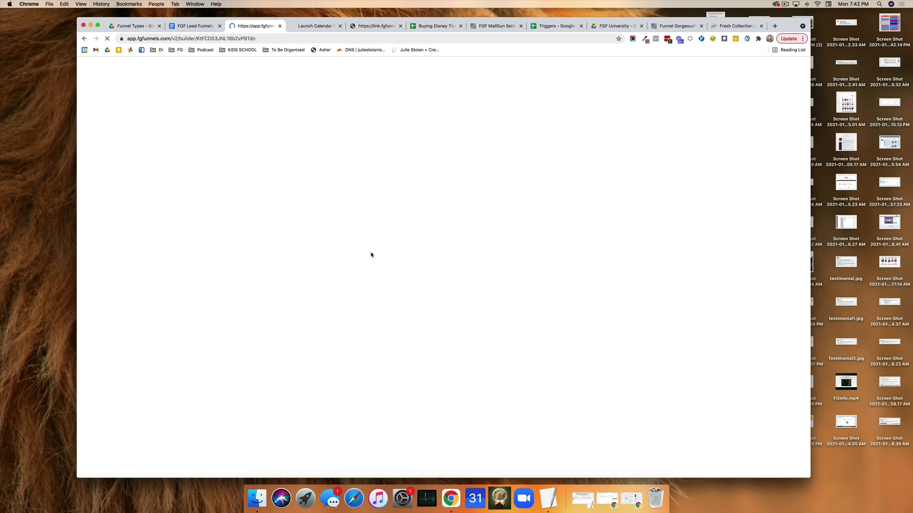
Step: Change the headline to 'Please Check Your email!' and remove the form column and image row
{"action": "type", "text": "Please Check Your e"}
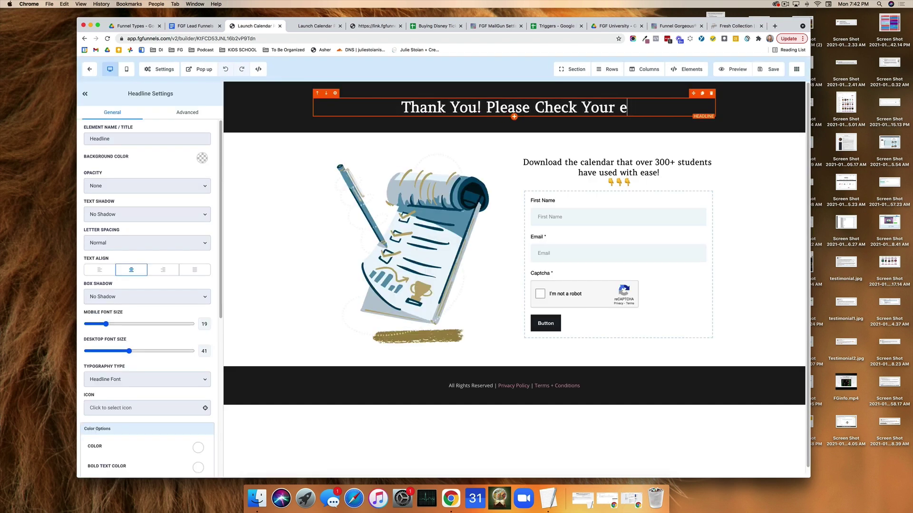
{"action": "type", "text": "mail!"}
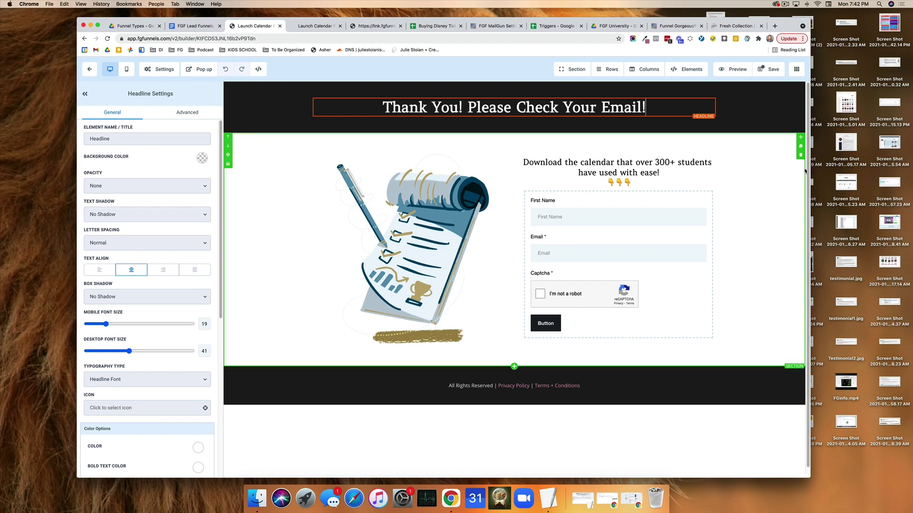
{"action": "mouse_move", "coordinate": [718, 147]}
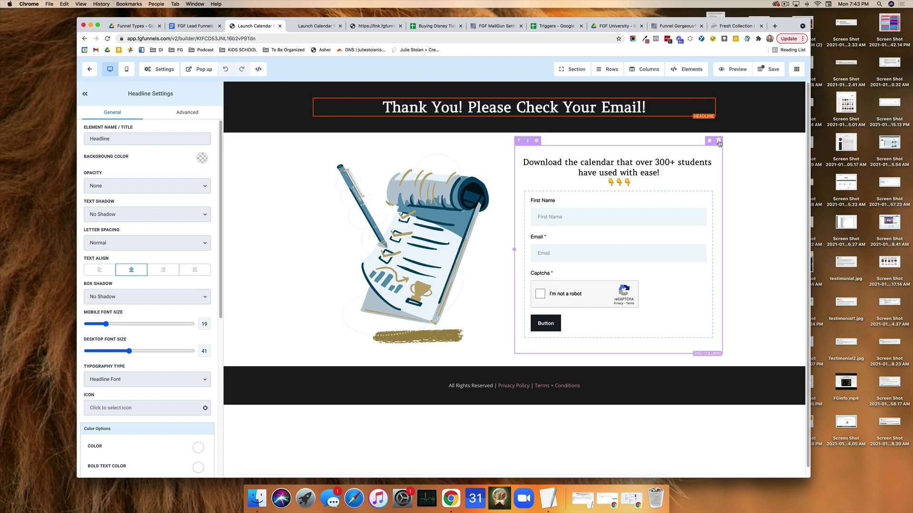
{"action": "left_click", "coordinate": [718, 141]}
{"action": "left_click", "coordinate": [718, 137]}
Step: Add a one-column row with bullets 'Check me out on IG' and 'Join the Facebook Group'
{"action": "left_click", "coordinate": [514, 157]}
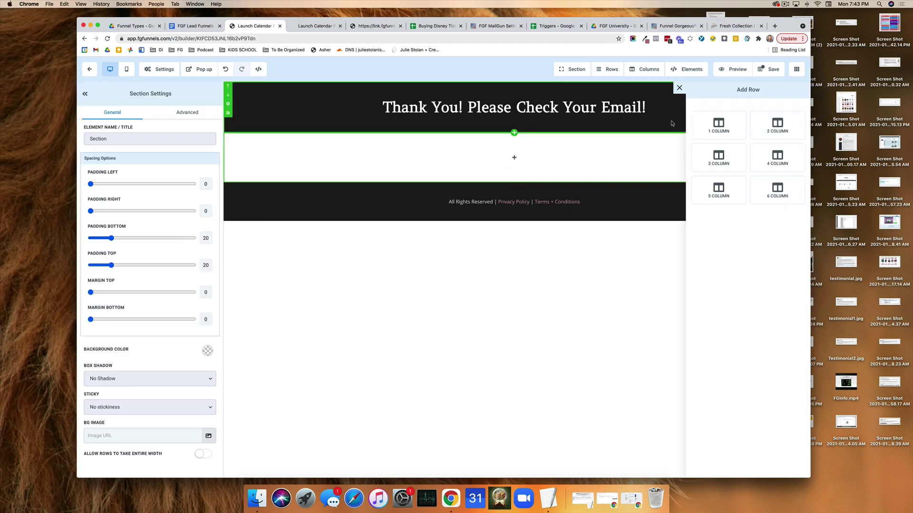
{"action": "left_click", "coordinate": [720, 126]}
{"action": "left_click", "coordinate": [518, 167]}
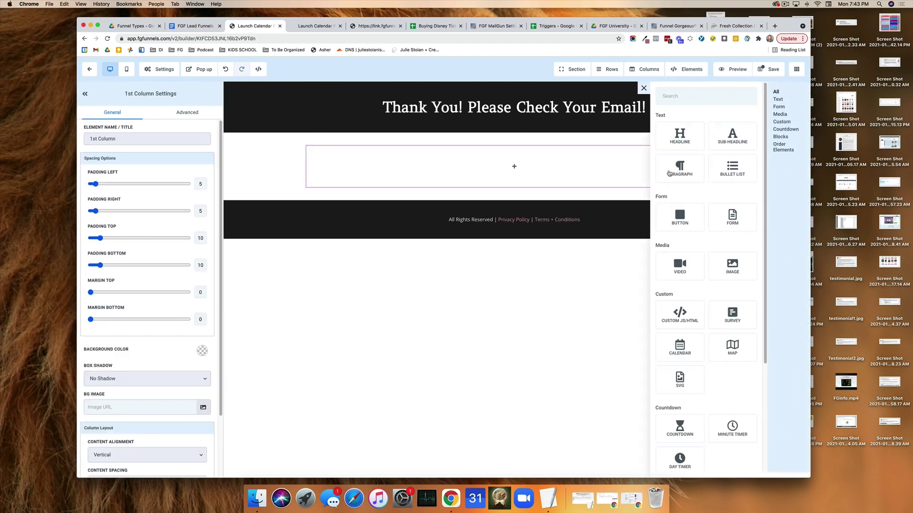
{"action": "left_click", "coordinate": [681, 170]}
{"action": "type", "text": "Check me out on IG"}
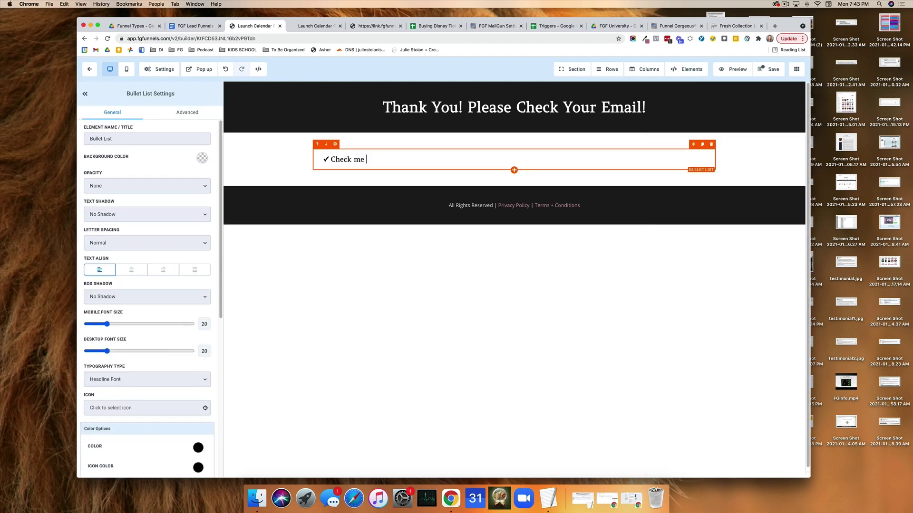
{"action": "key", "text": "Return"}
{"action": "type", "text": "Join the Facebook Group"}
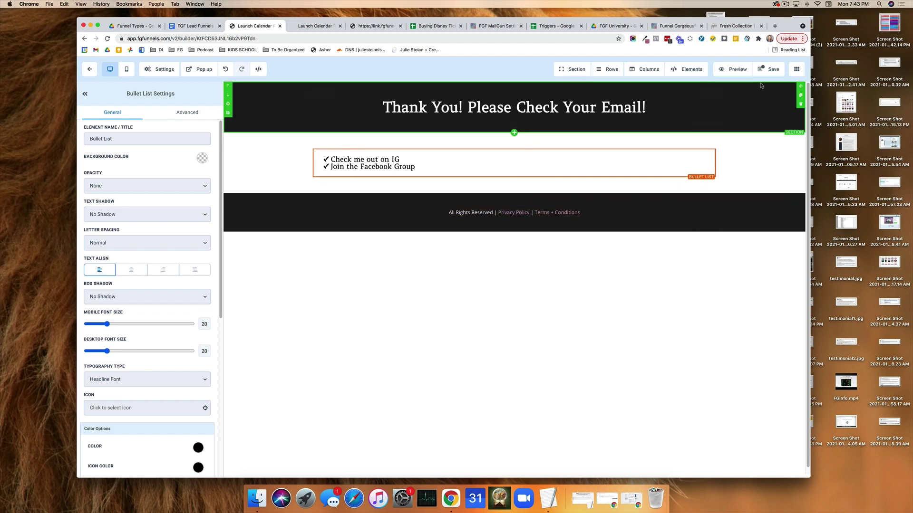
Step: Save the thank-you page, preview it on mobile and desktop, and view its SEO meta data
{"action": "left_click", "coordinate": [769, 69]}
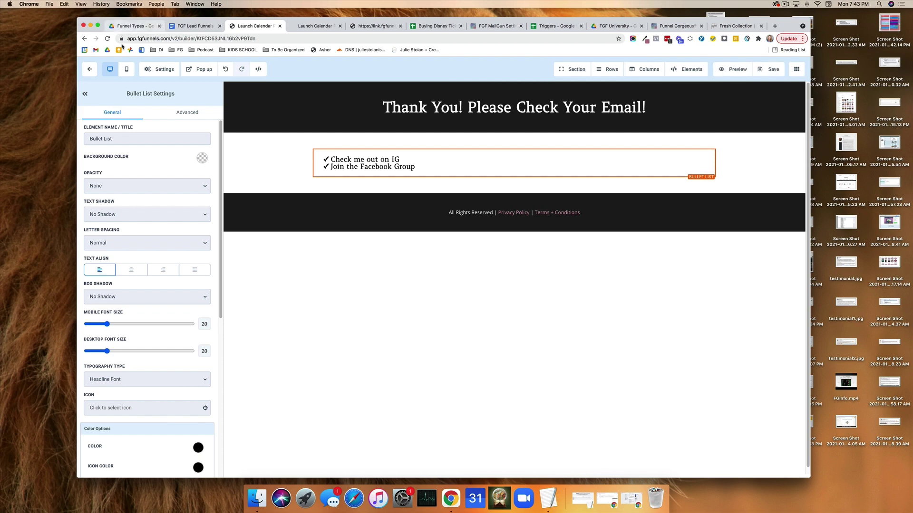
{"action": "left_click", "coordinate": [127, 70]}
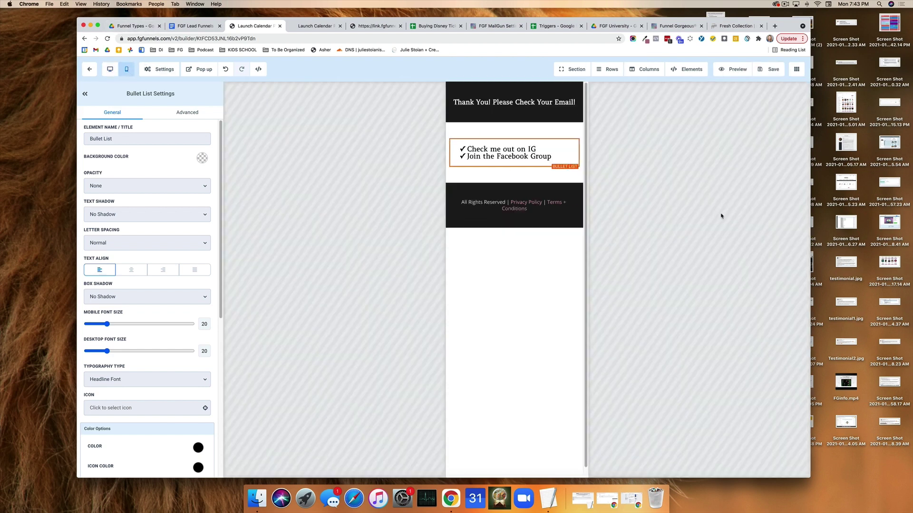
{"action": "left_click", "coordinate": [109, 70]}
{"action": "left_click", "coordinate": [150, 69]}
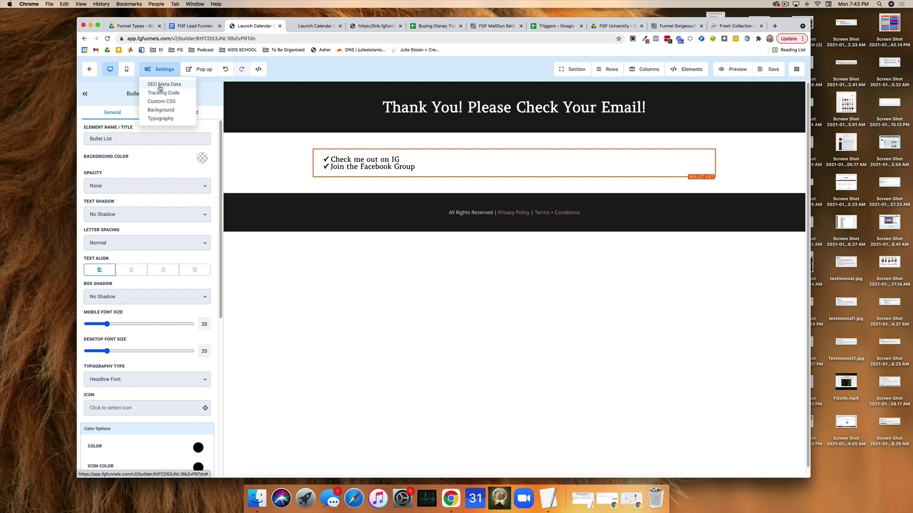
{"action": "left_click", "coordinate": [162, 84]}
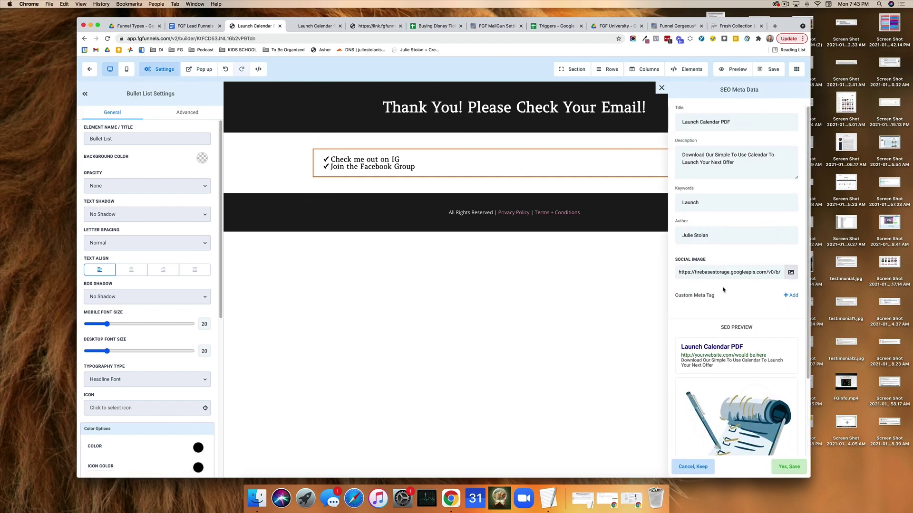
{"action": "left_click", "coordinate": [193, 25]}
Step: Scroll the FGF Lead Funnels checklist and highlight the opt-in form, SEO and settings items
{"action": "scroll", "coordinate": [294, 284], "scroll_direction": "down", "scroll_amount": 2}
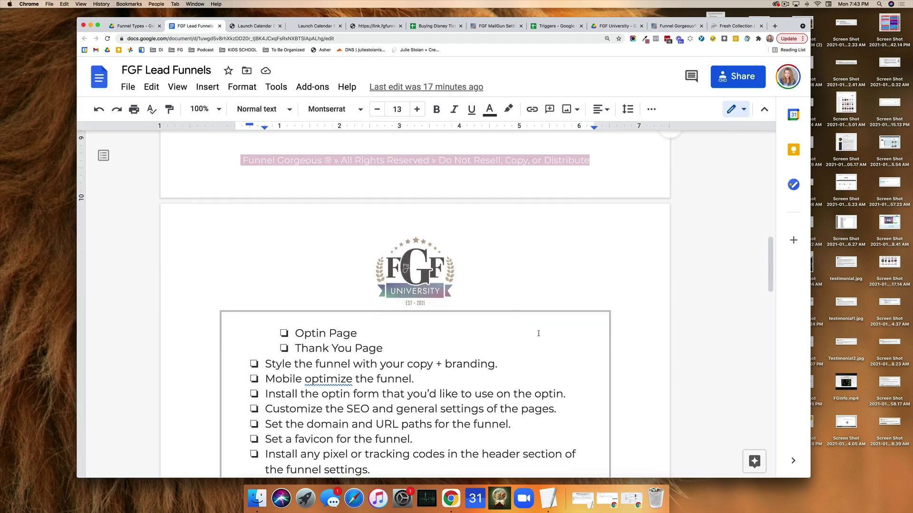
{"action": "scroll", "coordinate": [294, 284], "scroll_direction": "down", "scroll_amount": 2}
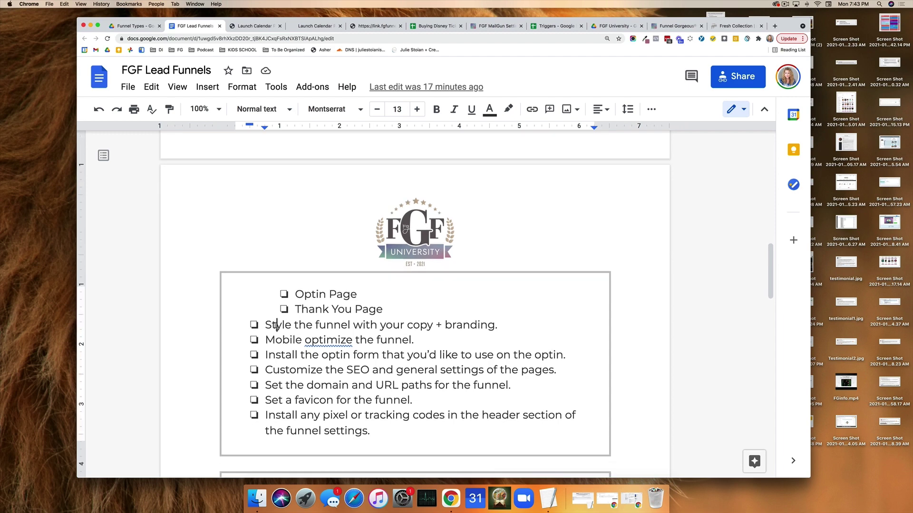
{"action": "left_click_drag", "start_coordinate": [277, 326], "coordinate": [406, 330]}
{"action": "scroll", "coordinate": [406, 329], "scroll_direction": "down", "scroll_amount": 1}
{"action": "left_click_drag", "start_coordinate": [289, 333], "coordinate": [404, 331]}
{"action": "scroll", "coordinate": [405, 331], "scroll_direction": "down", "scroll_amount": 3}
{"action": "left_click_drag", "start_coordinate": [281, 297], "coordinate": [641, 299]}
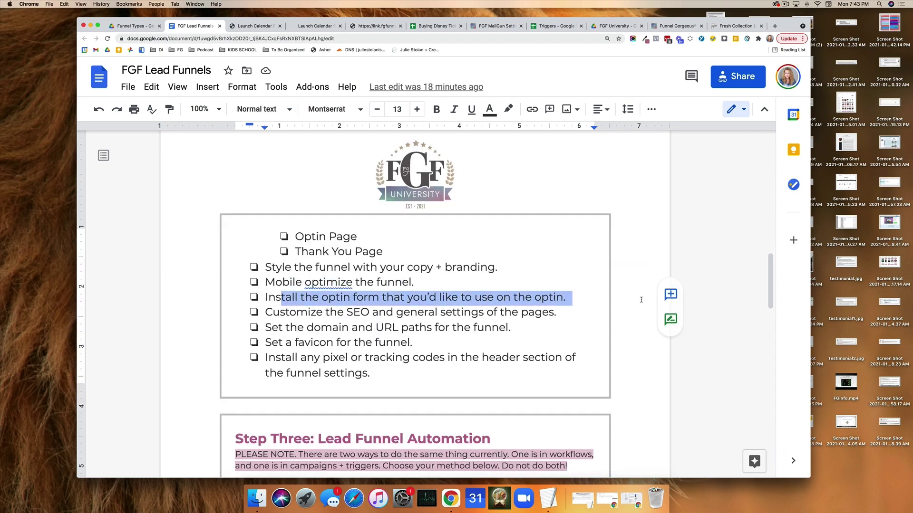
{"action": "left_click_drag", "start_coordinate": [291, 313], "coordinate": [461, 313]}
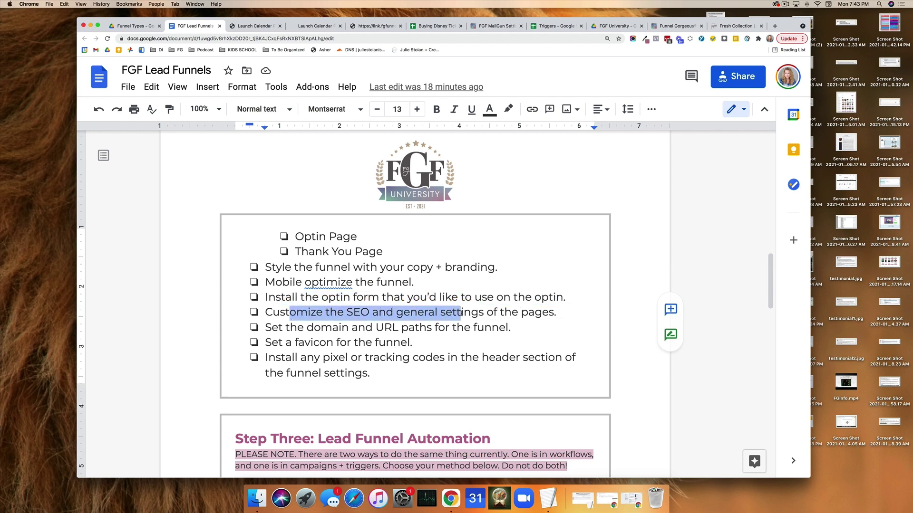
{"action": "left_click", "coordinate": [249, 29]}
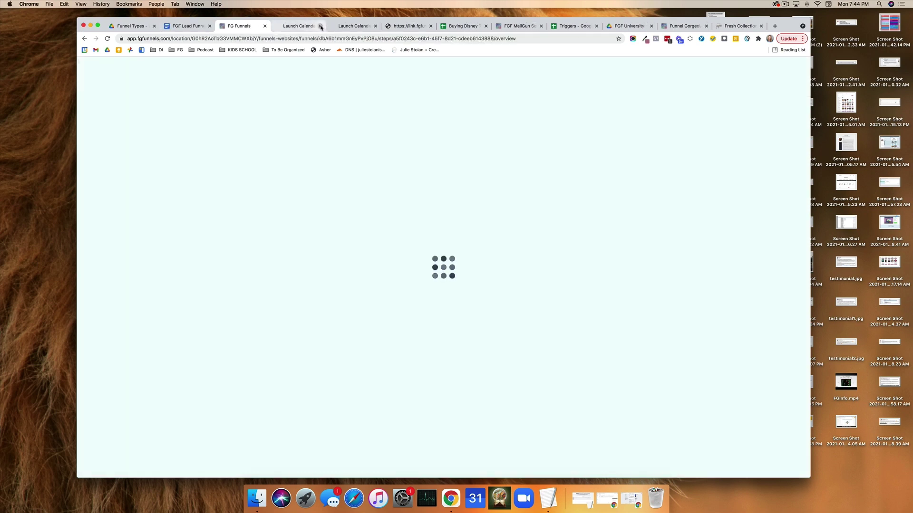
Step: Change the funnel path to /launchcalendarpdf in the funnel settings
{"action": "left_click", "coordinate": [321, 26]}
{"action": "left_click", "coordinate": [321, 27]}
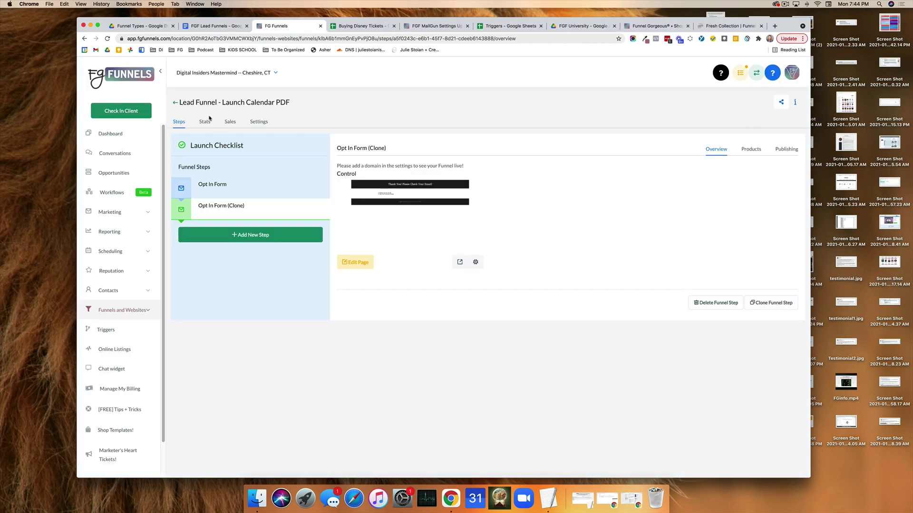
{"action": "left_click", "coordinate": [262, 123]}
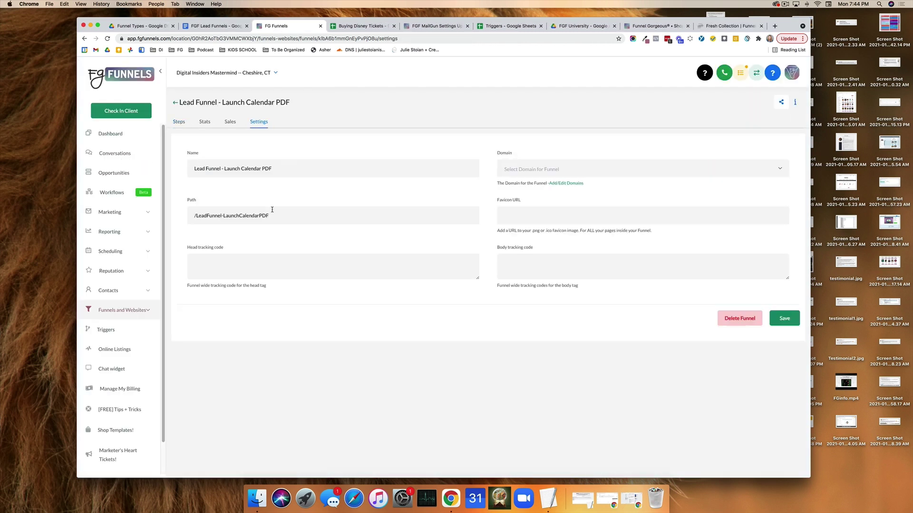
{"action": "left_click_drag", "start_coordinate": [271, 216], "coordinate": [199, 215]}
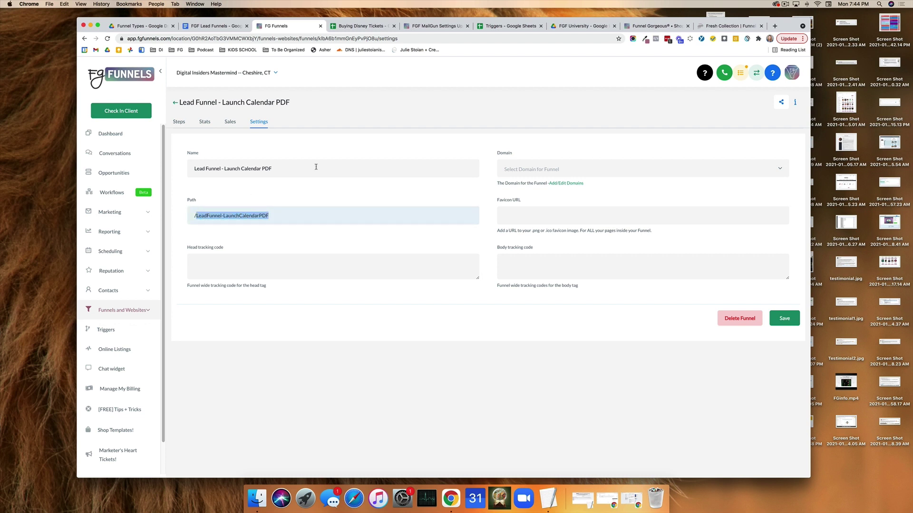
{"action": "type", "text": "launchcalendarpdf"}
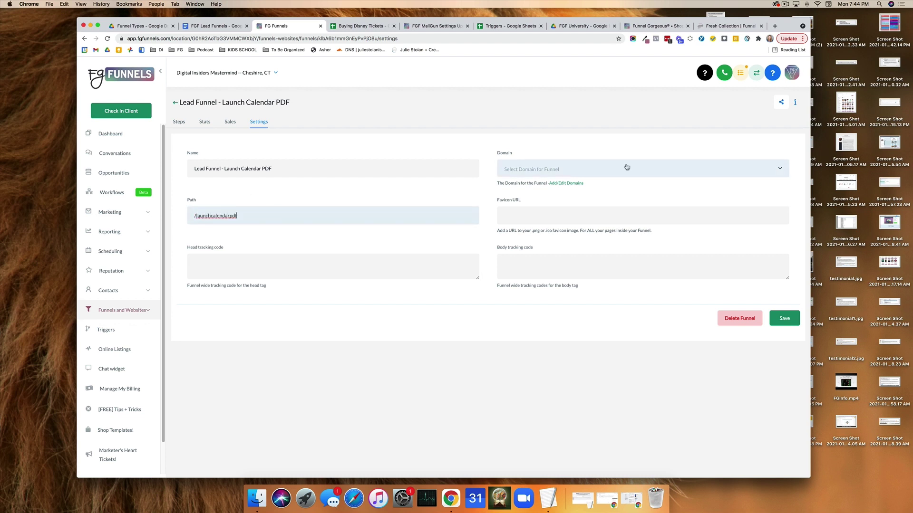
Step: Set the funnel domain to digitalinsidersmastermind.co and save the funnel settings
{"action": "left_click", "coordinate": [628, 169]}
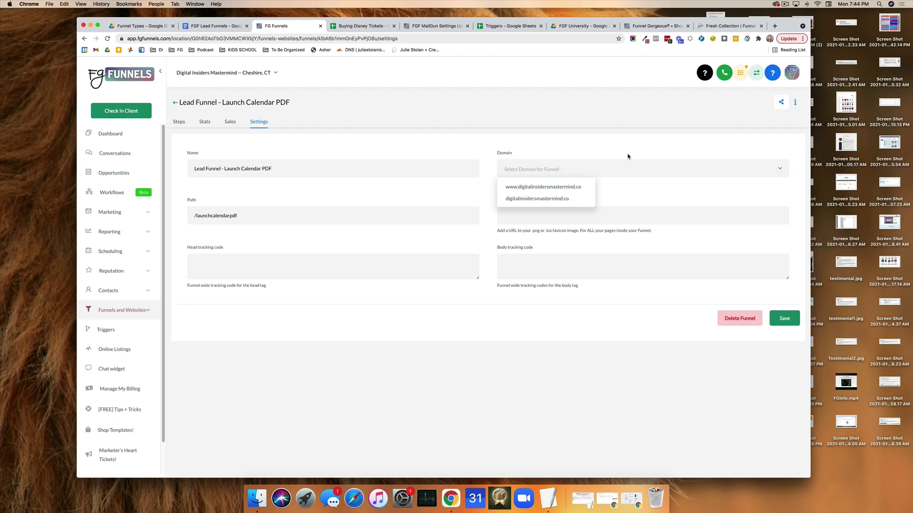
{"action": "left_click", "coordinate": [572, 198]}
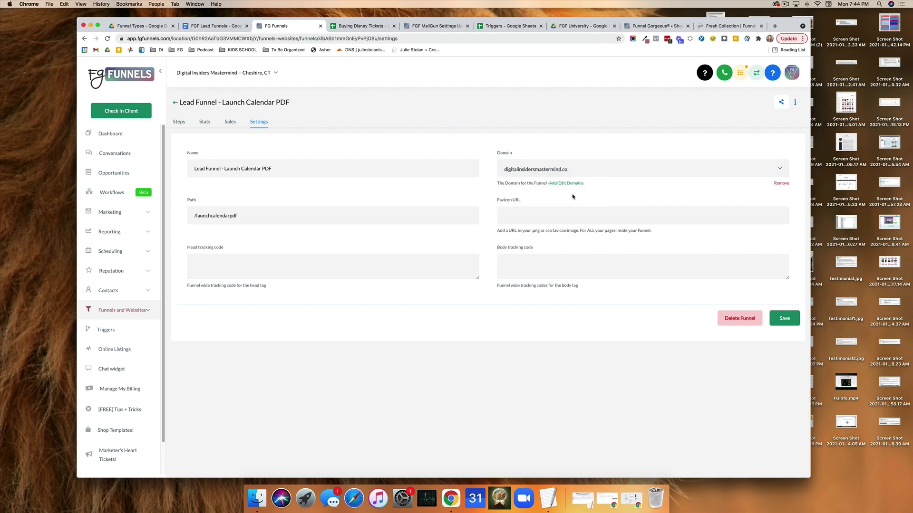
{"action": "left_click", "coordinate": [519, 212]}
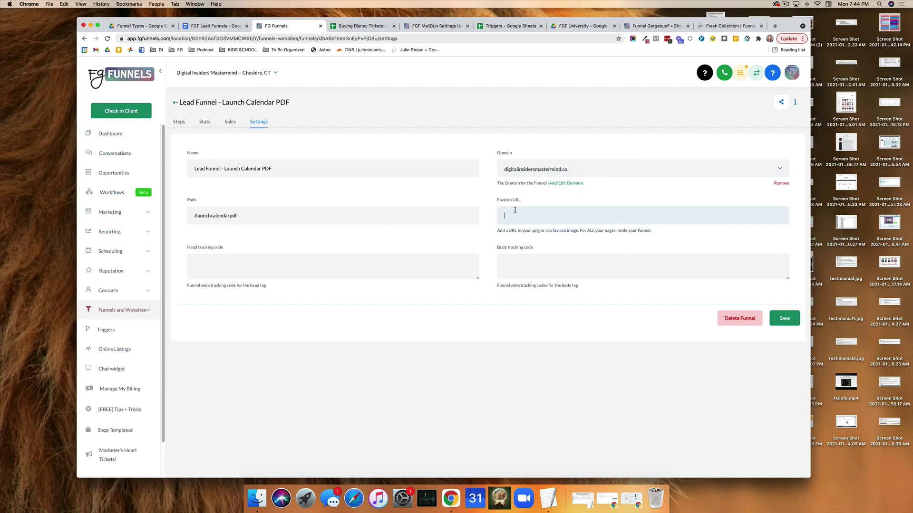
{"action": "left_click_drag", "start_coordinate": [505, 230], "coordinate": [651, 235]}
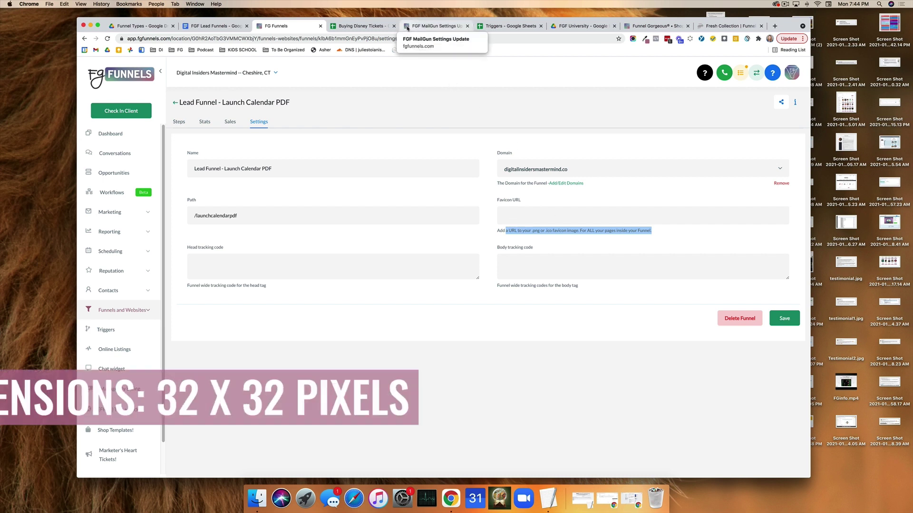
{"action": "left_click", "coordinate": [784, 315]}
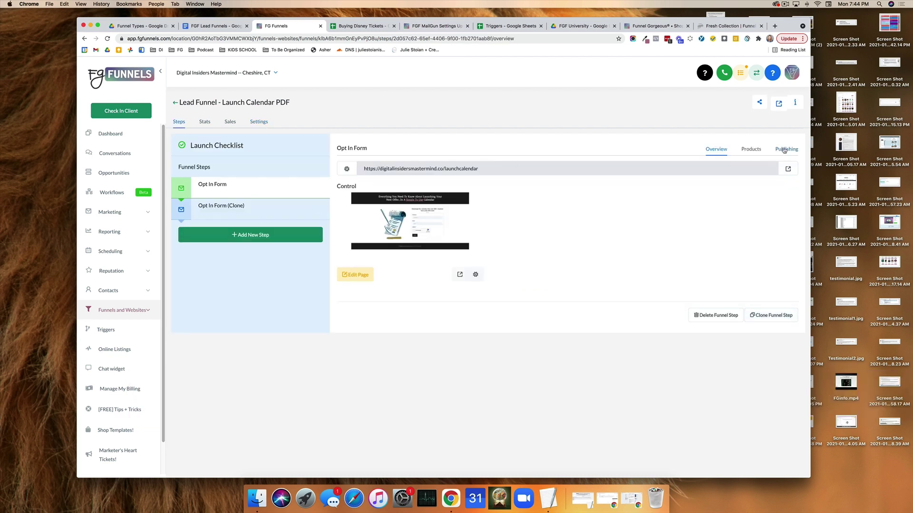
Step: Rename the cloned step to Thank You Page with path launchcalendarthankyou and update it
{"action": "left_click", "coordinate": [784, 150]}
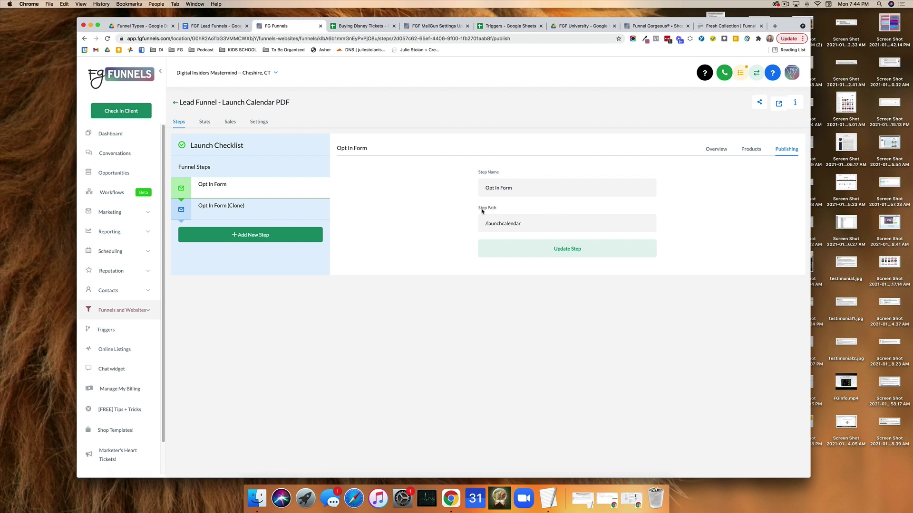
{"action": "left_click", "coordinate": [274, 199]}
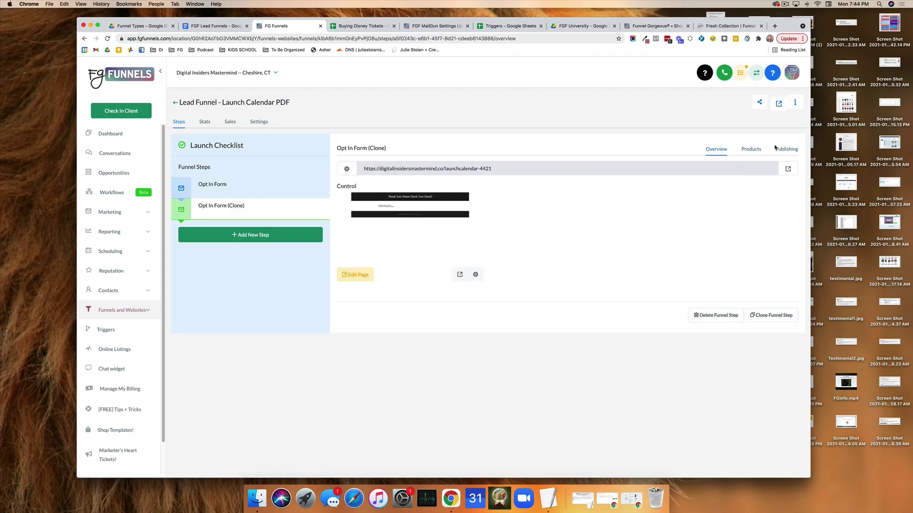
{"action": "left_click", "coordinate": [775, 147]}
{"action": "triple_click", "coordinate": [495, 182]}
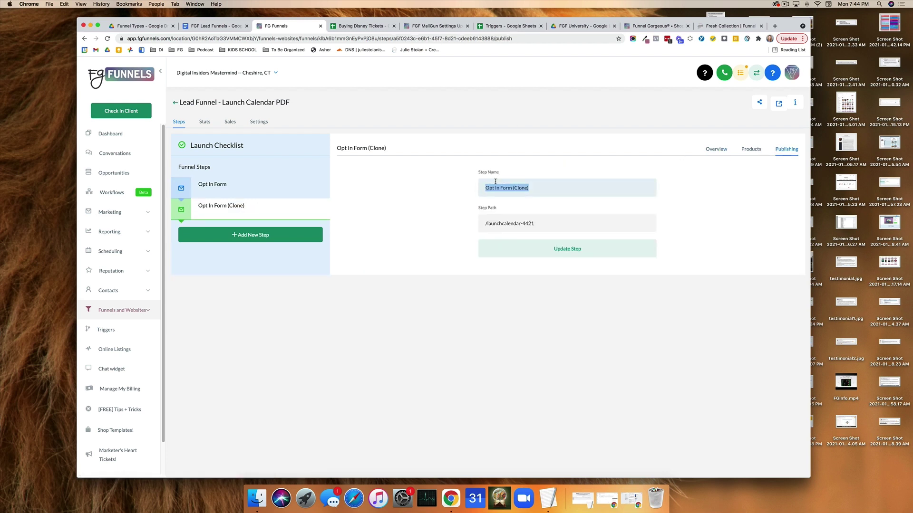
{"action": "type", "text": "Thank You Page"}
{"action": "left_click_drag", "start_coordinate": [541, 221], "coordinate": [489, 227]}
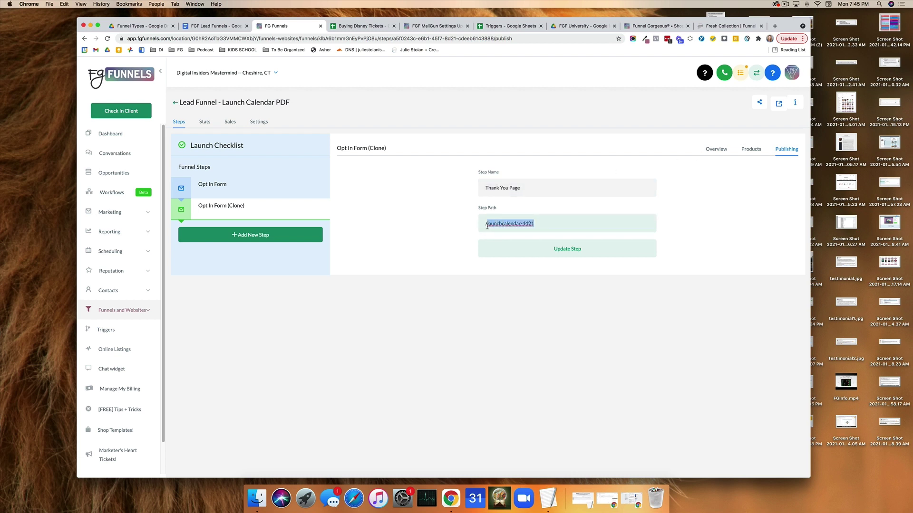
{"action": "type", "text": "launchcalenda"}
{"action": "left_click", "coordinate": [547, 248]}
Step: Highlight the tracking-codes item in the checklist document and return to the funnel
{"action": "key", "text": "ctrl+shift+Tab"}
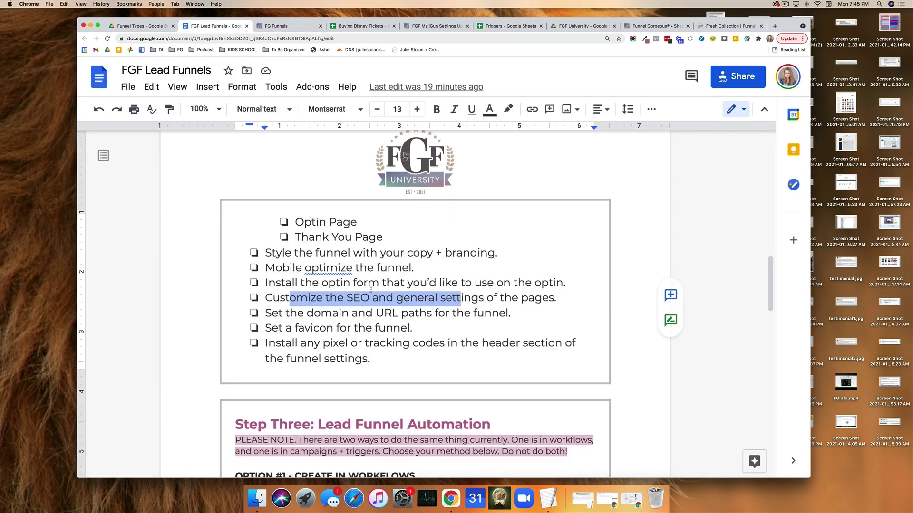
{"action": "left_click_drag", "start_coordinate": [415, 329], "coordinate": [265, 312]}
{"action": "left_click", "coordinate": [301, 344]}
{"action": "scroll", "coordinate": [380, 330], "scroll_direction": "down", "scroll_amount": 1}
{"action": "left_click_drag", "start_coordinate": [380, 331], "coordinate": [283, 309]}
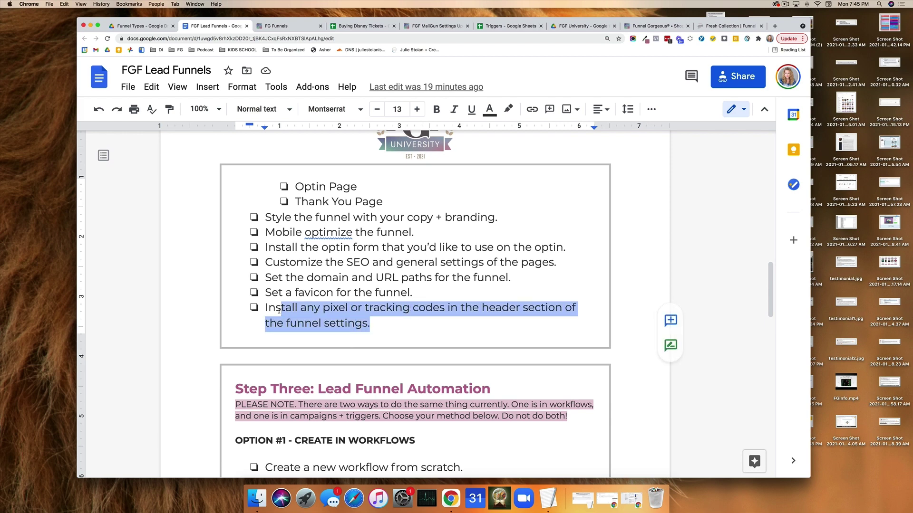
{"action": "left_click", "coordinate": [281, 30]}
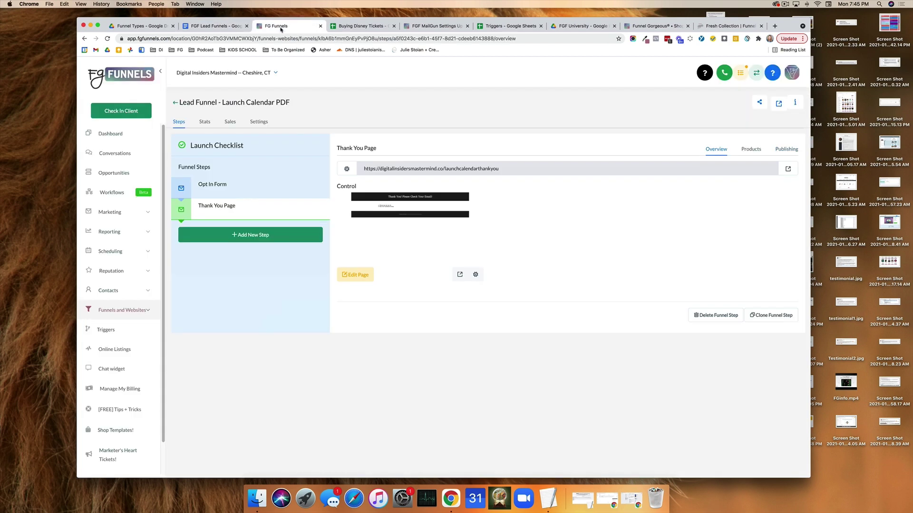
Step: Check the funnel settings, then open the opt-in page and review its empty Tracking Code settings
{"action": "left_click", "coordinate": [259, 121]}
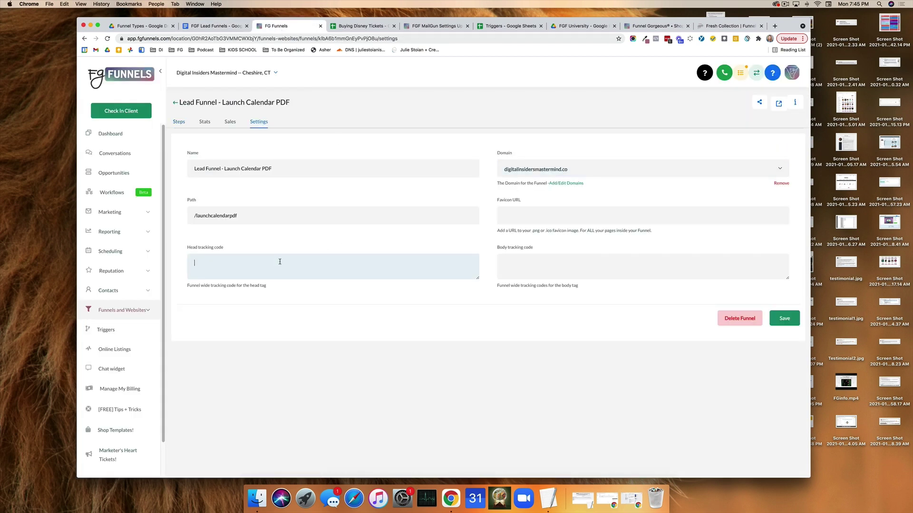
{"action": "left_click", "coordinate": [181, 120]}
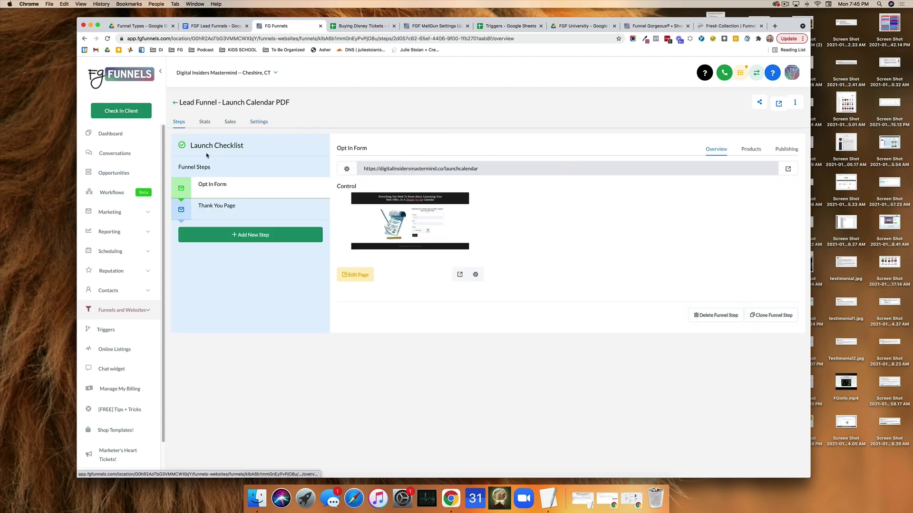
{"action": "left_click", "coordinate": [353, 276]}
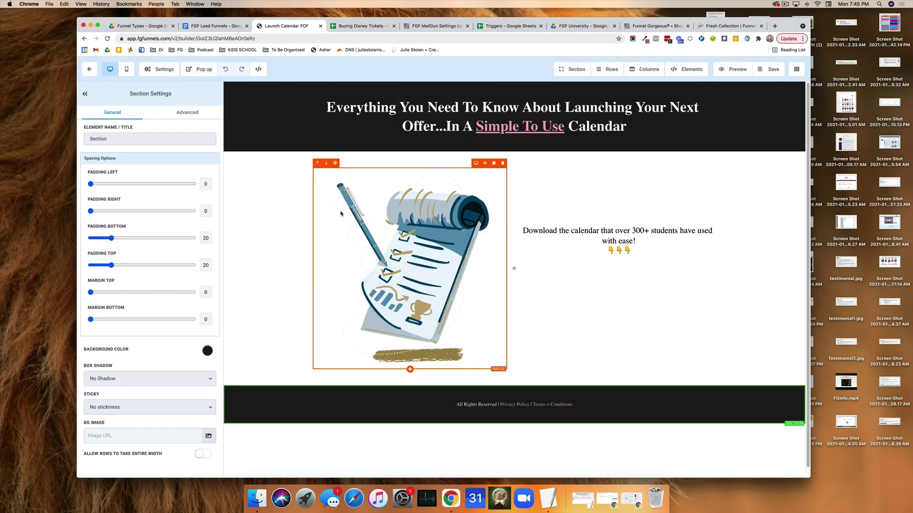
{"action": "left_click", "coordinate": [161, 69]}
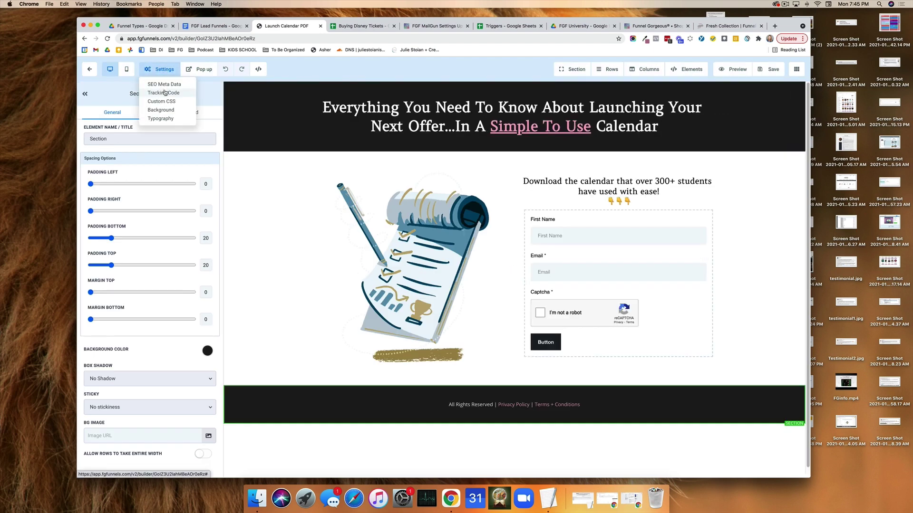
{"action": "left_click", "coordinate": [165, 93]}
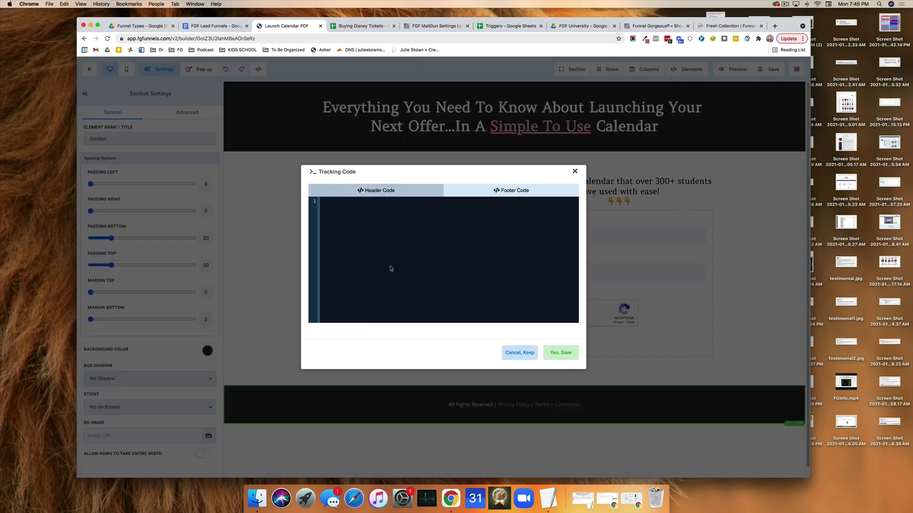
{"action": "left_click", "coordinate": [574, 171]}
{"action": "left_click", "coordinate": [157, 71]}
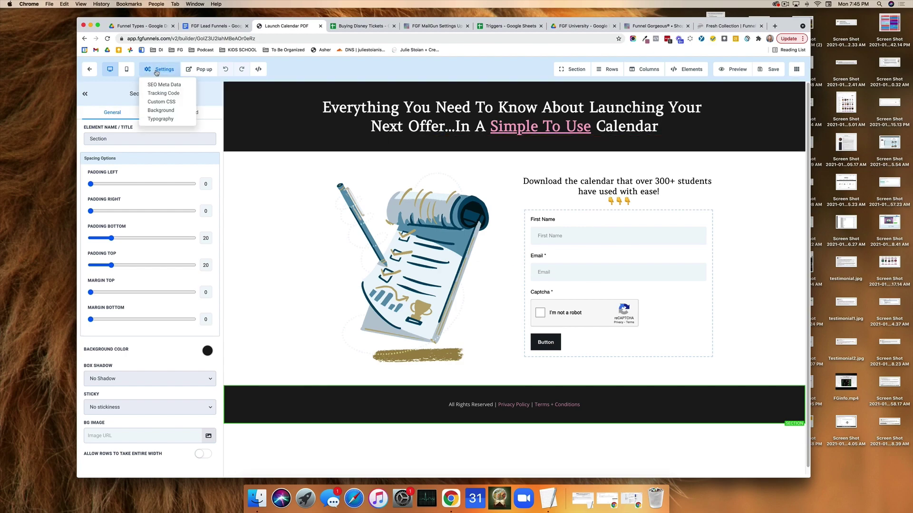